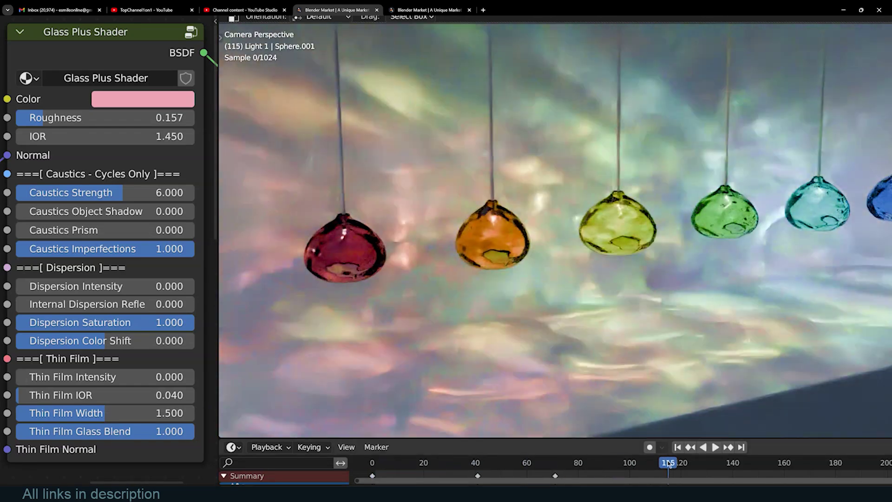
# Return the hanging glass ornament scene to frame 0 and scrub the timeline forward to preview the caustics animation.
pyautogui.click(372, 462)
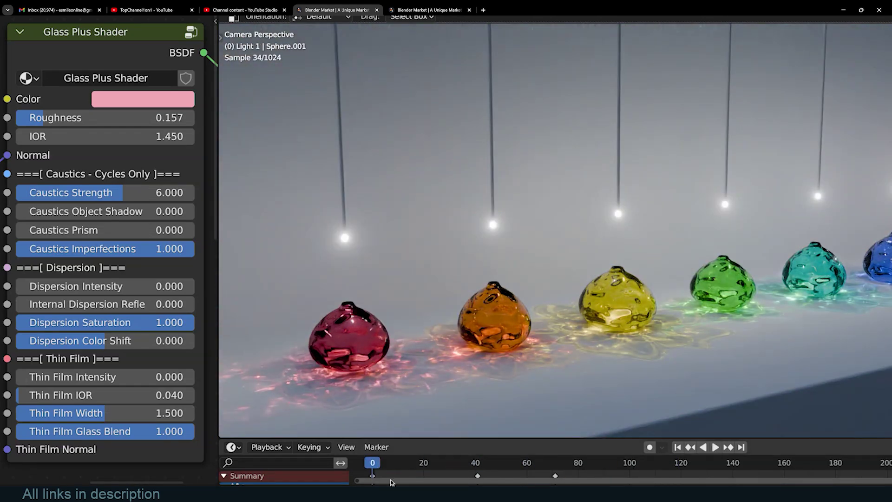
pyautogui.moveTo(392, 463); pyautogui.dragTo(584, 463)
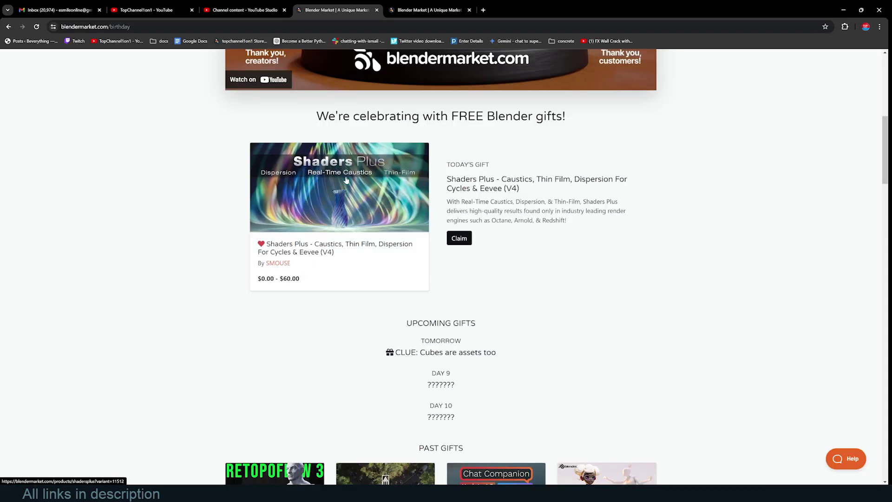
# Review Blender Market's birthday gifts page and the Shaders Plus order page, dismissing the open context menu.
pyautogui.scroll(-5, 564, 280)
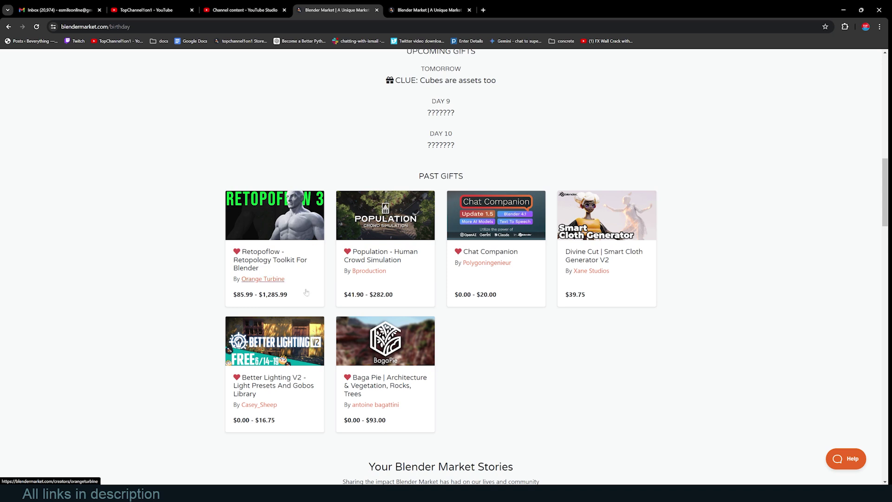
pyautogui.scroll(5, 270, 272)
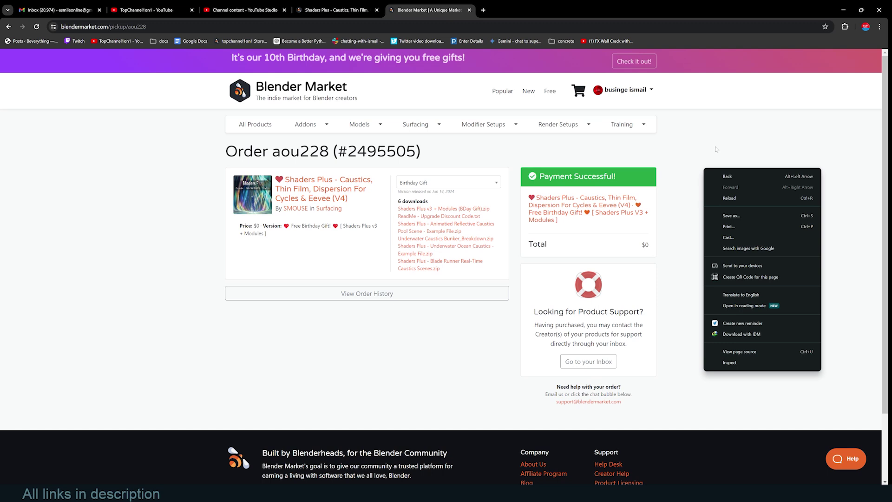
pyautogui.click(716, 149)
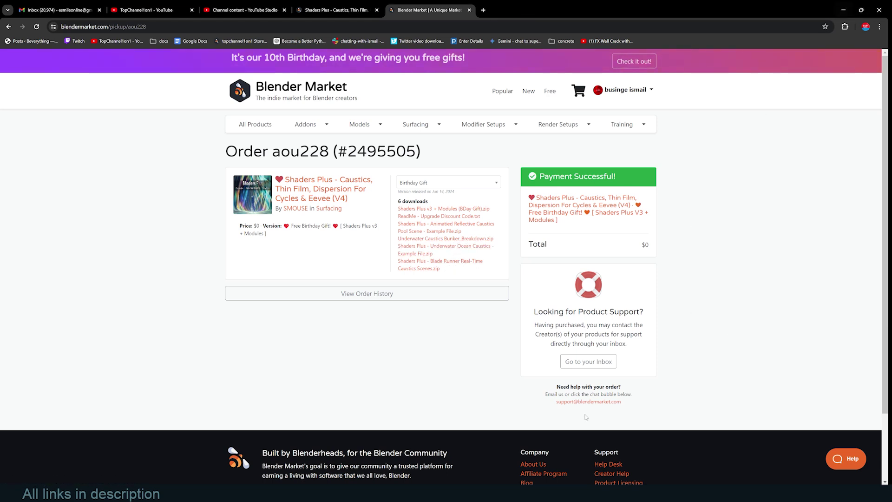
# Switch to Blender's cyberpunk street scene, view the add-on preferences, and close them.
pyautogui.moveTo(441, 494)
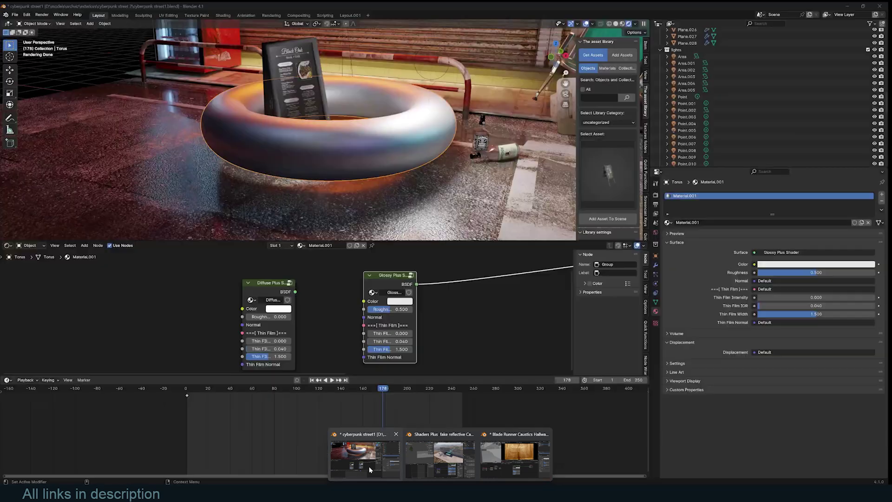
pyautogui.rightClick(370, 466)
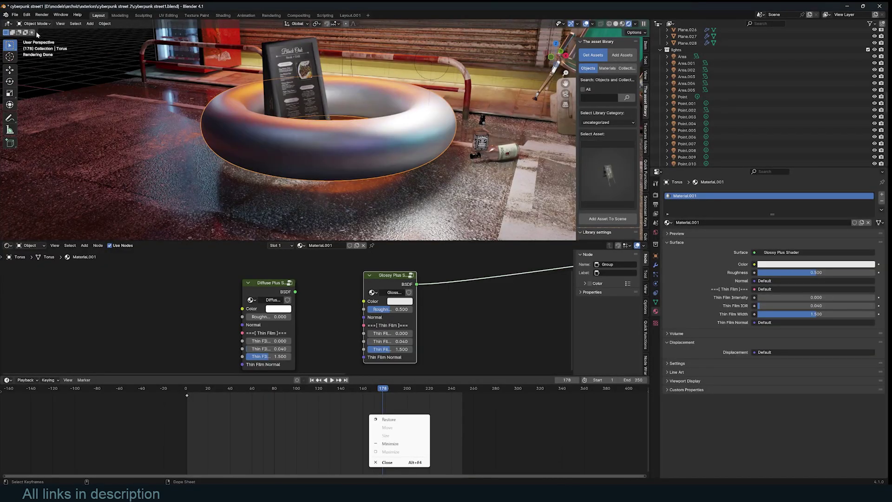
pyautogui.click(25, 15)
pyautogui.click(28, 16)
pyautogui.click(47, 109)
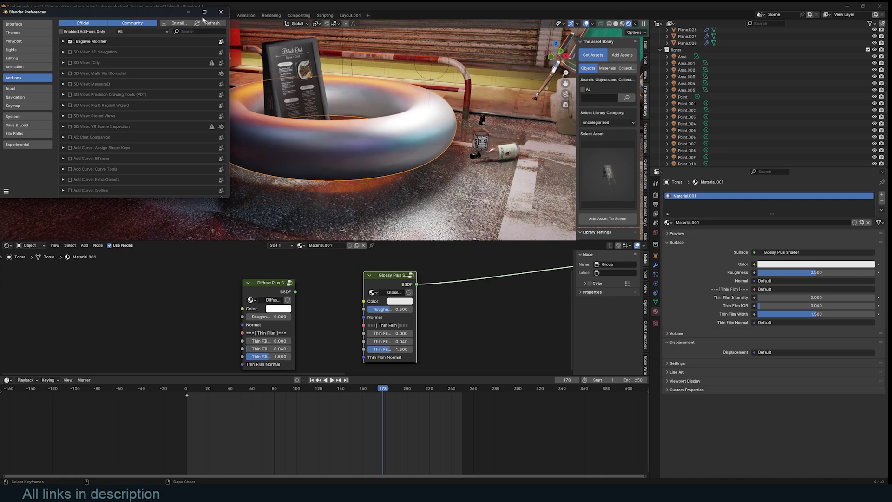
pyautogui.click(221, 11)
# Unlink Material.001 from the torus.
pyautogui.scroll(-5, 646, 218)
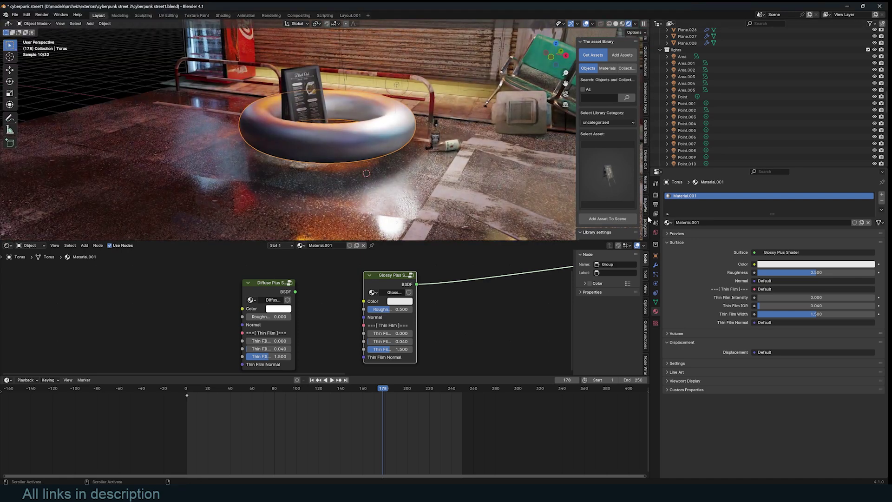
pyautogui.scroll(-2, 354, 283)
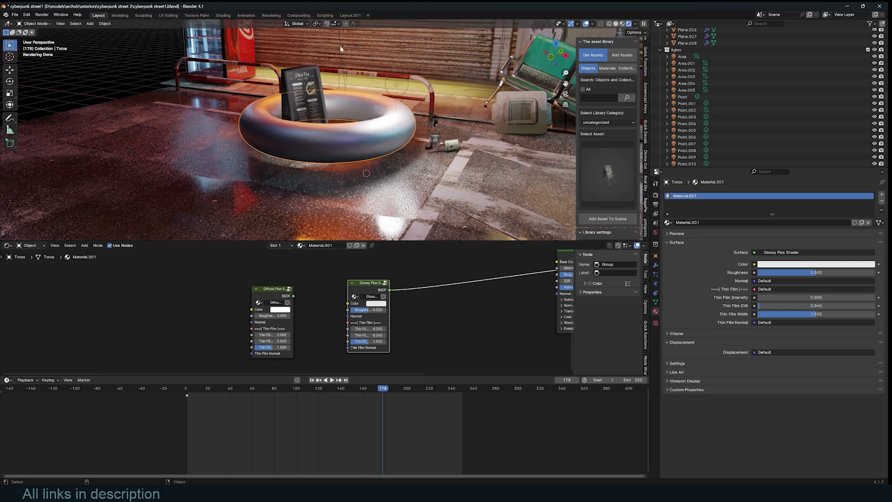
pyautogui.keyDown('shift'); pyautogui.moveTo(340, 49); pyautogui.dragTo(372, 69, button='middle'); pyautogui.keyUp('shift')
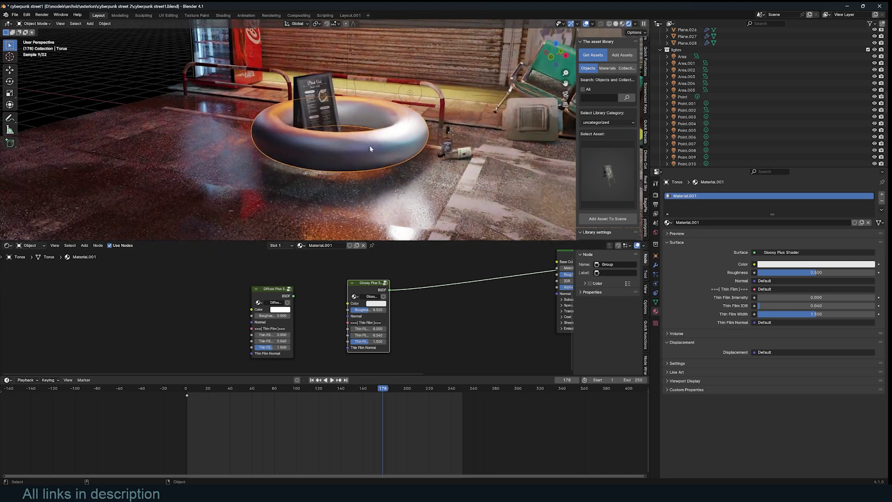
pyautogui.click(363, 246)
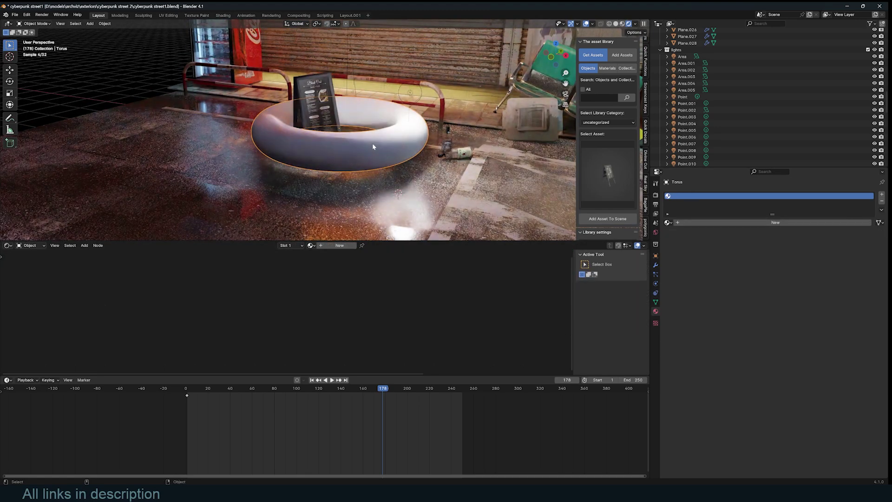
# Add a Subdivision modifier with viewport level 3 to the torus.
pyautogui.scroll(-8, 383, 155)
pyautogui.moveTo(382, 155)
pyautogui.mouseDown(button='middle')
pyautogui.moveTo(486, 145)
pyautogui.moveTo(461, 204)
pyautogui.moveTo(358, 205)
pyautogui.moveTo(371, 141)
pyautogui.mouseUp(button='middle')
pyautogui.scroll(2, 460, 207)
pyautogui.scroll(5, 372, 142)
pyautogui.scroll(2, 329, 146)
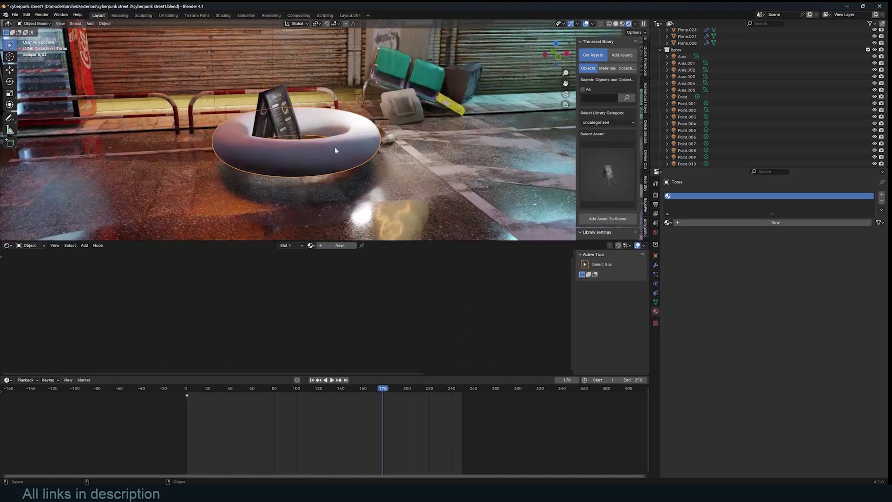
pyautogui.rightClick(349, 144)
pyautogui.press('Escape')
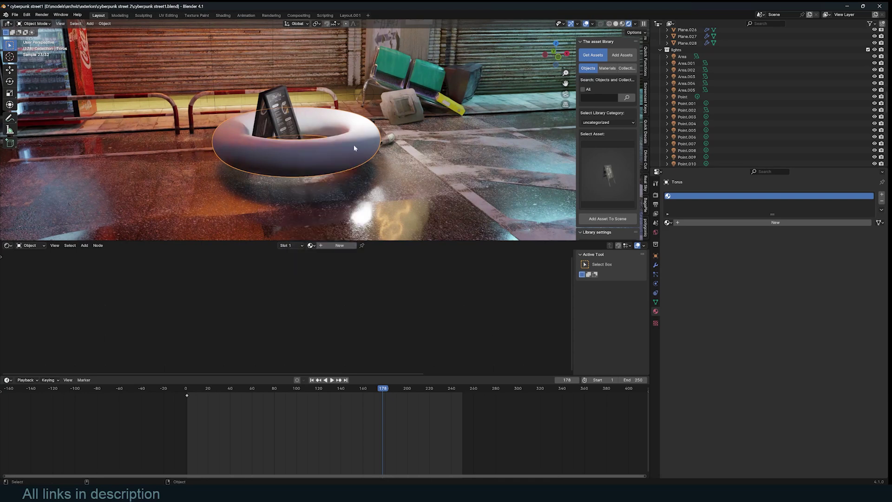
pyautogui.rightClick(352, 144)
pyautogui.hotkey('ctrl', '3')
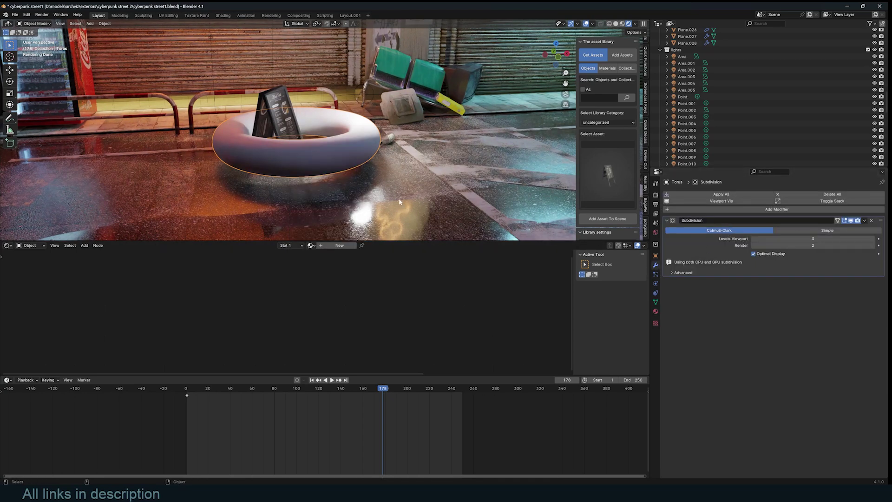
# Create a new material for the torus.
pyautogui.click(340, 245)
pyautogui.moveTo(423, 278); pyautogui.dragTo(260, 292, button='middle')
pyautogui.scroll(-1, 260, 293)
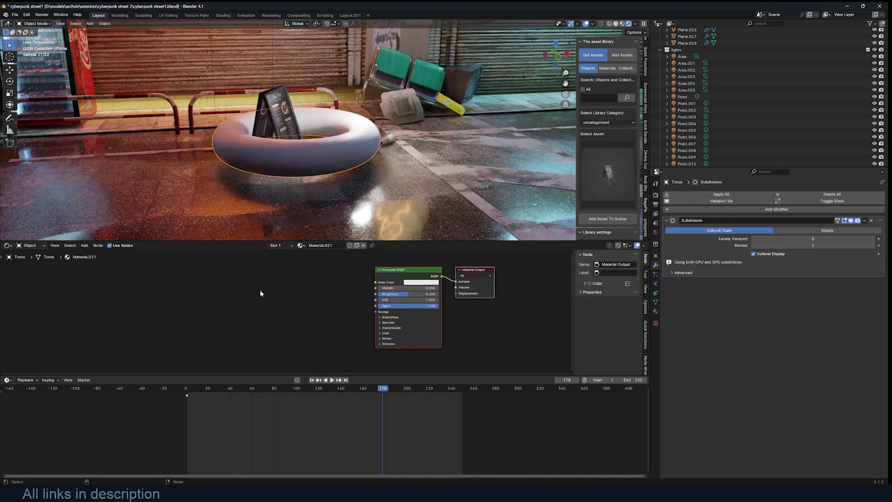
# Add a Glass Plus Shader node from Shaders Plus, placed before the Principled BSDF node.
pyautogui.hotkey('shift', 'a')
pyautogui.moveTo(271, 293)
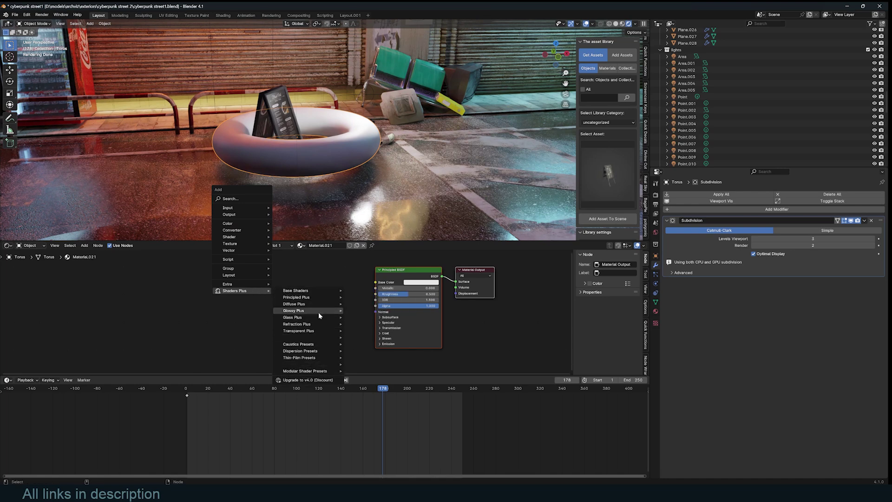
pyautogui.moveTo(318, 312)
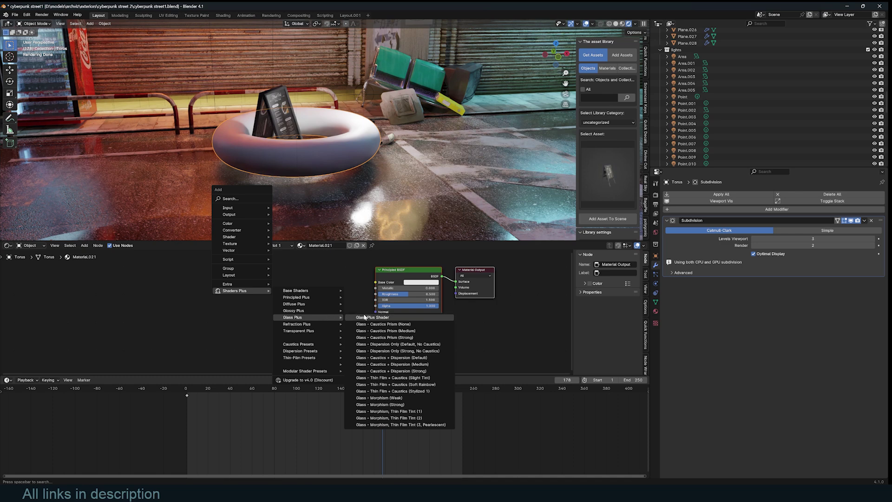
pyautogui.click(365, 318)
pyautogui.click(318, 288)
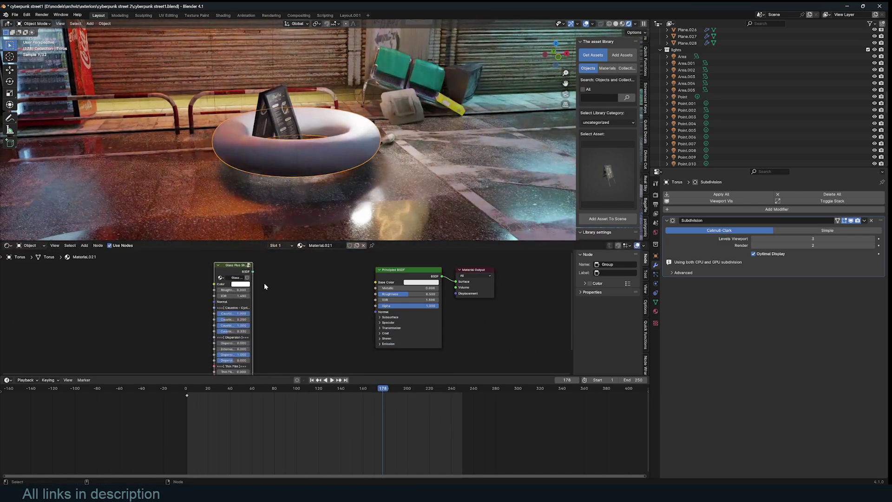
# Examine the internal node network of the Glass Plus Shader group and return to the material's main node tree.
pyautogui.moveTo(264, 287); pyautogui.dragTo(373, 287, button='middle')
pyautogui.press('Tab')
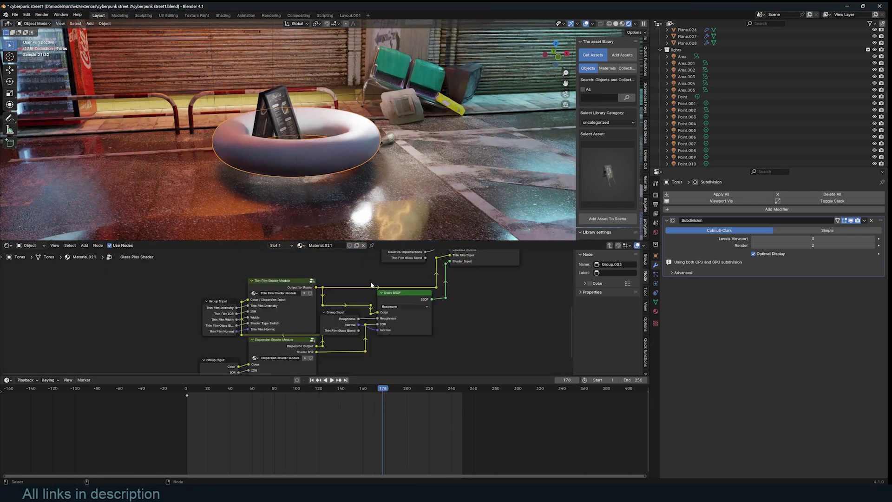
pyautogui.scroll(-4, 439, 296)
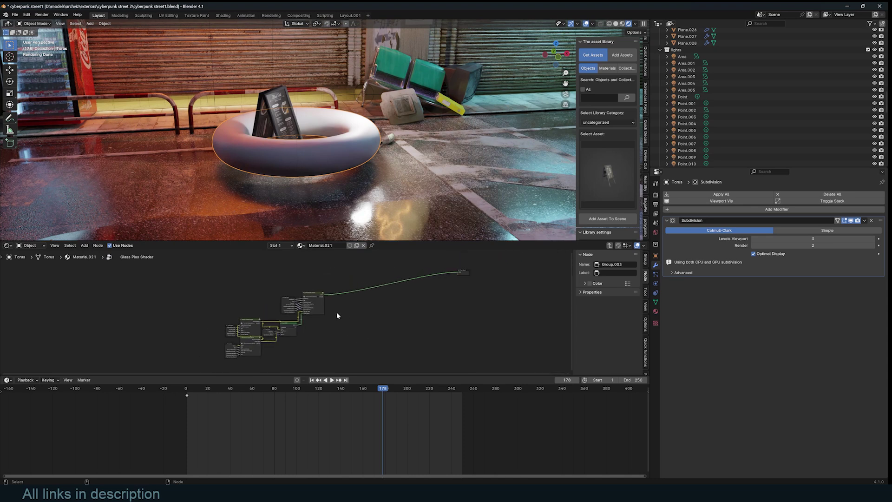
pyautogui.press('Tab')
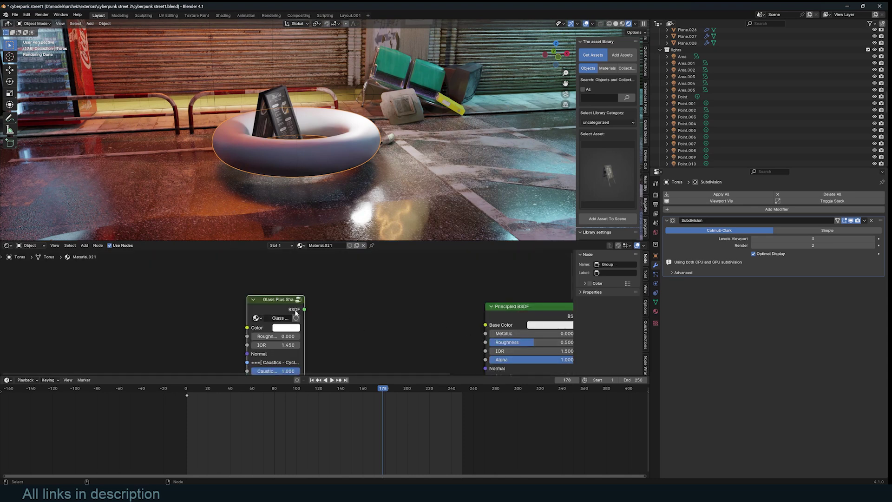
pyautogui.scroll(-2, 296, 313)
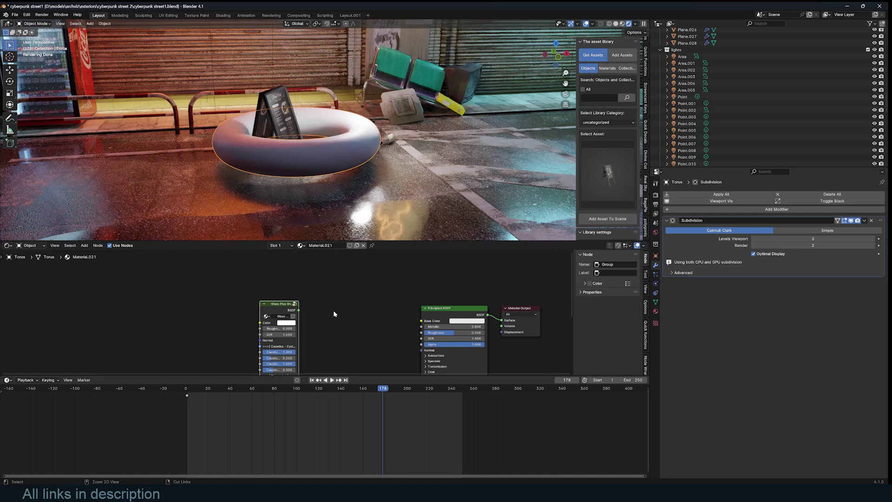
# Connect the Glass Plus Shader's BSDF output to the Material Output surface to give the torus a glass look.
pyautogui.keyDown('ctrl'); pyautogui.keyDown('shift'); pyautogui.click(292, 311); pyautogui.keyUp('shift'); pyautogui.keyUp('ctrl')
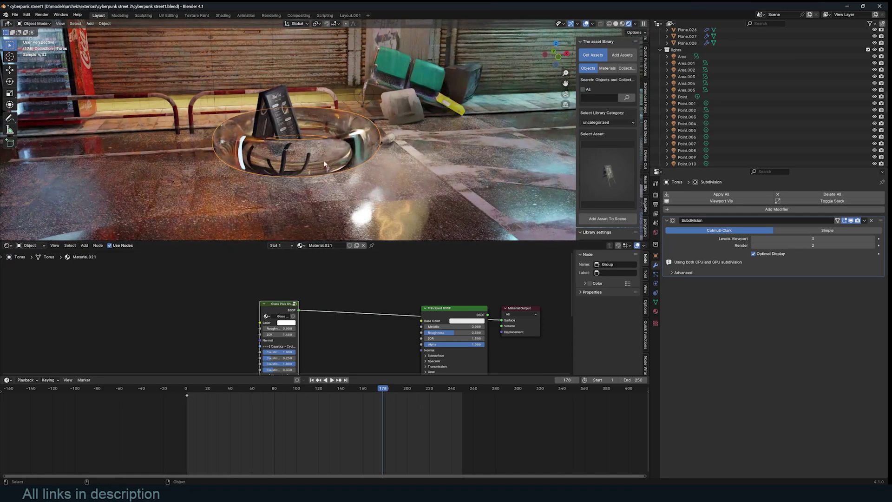
pyautogui.moveTo(317, 156); pyautogui.dragTo(335, 171, button='middle')
pyautogui.scroll(2, 335, 171)
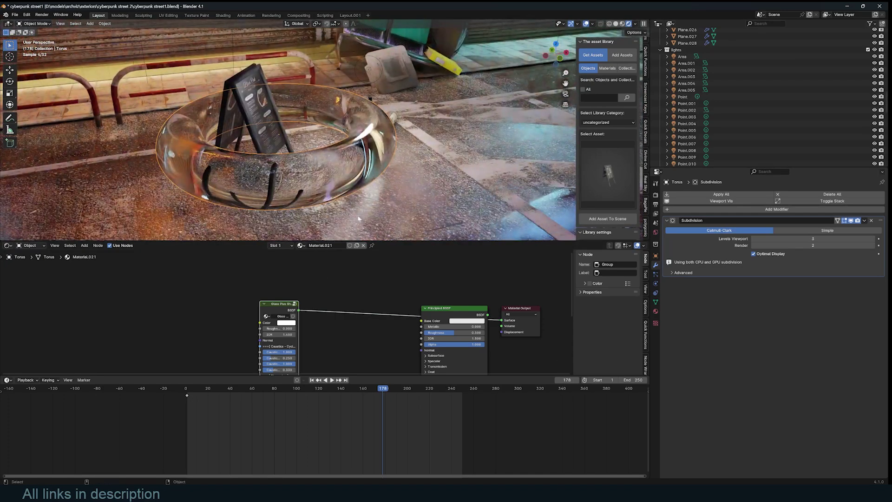
pyautogui.moveTo(378, 197); pyautogui.dragTo(348, 211, button='middle')
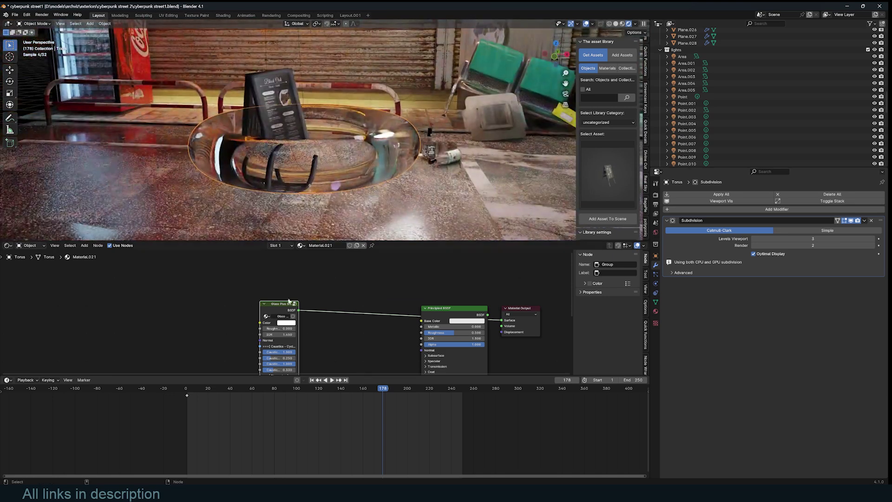
# Set all four caustics values of the Glass Plus Shader, including Object Shadow and Imperfections, to 1.000.
pyautogui.moveTo(281, 304); pyautogui.dragTo(353, 283, button='middle')
pyautogui.scroll(2, 339, 297)
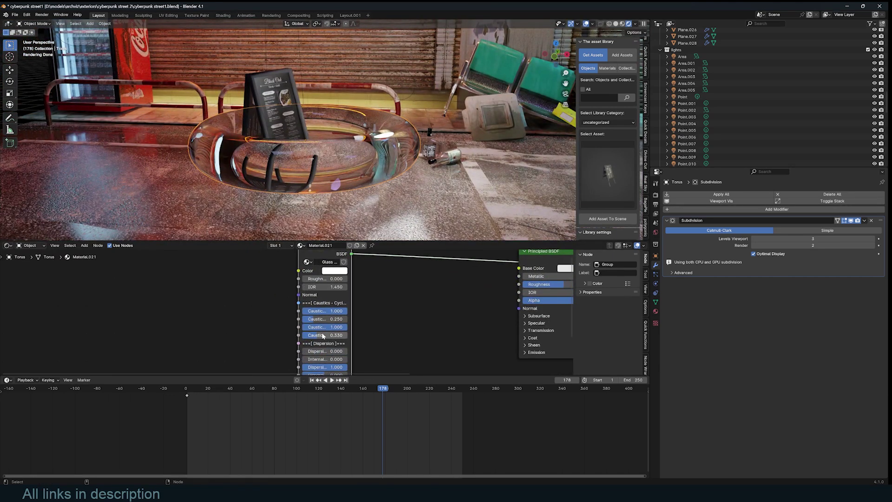
pyautogui.moveTo(323, 321); pyautogui.dragTo(348, 337)
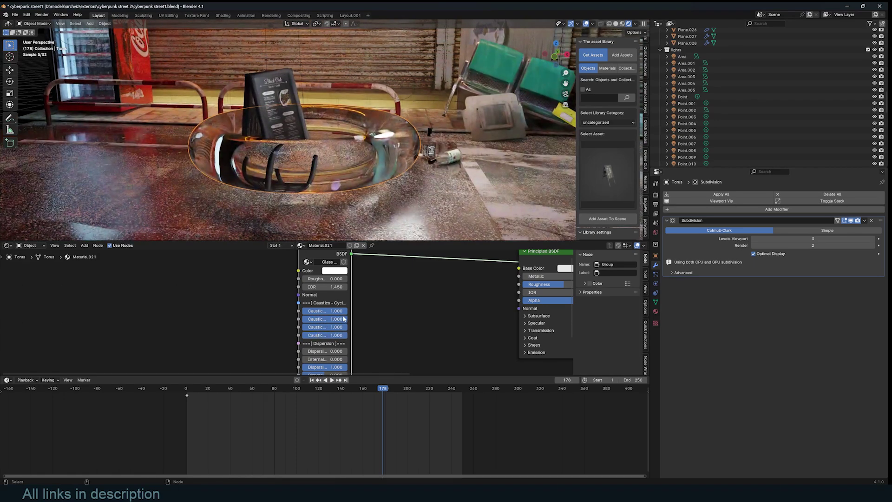
# Try a Dispersion Intensity of 0.530 and a Dispersion Saturation of 0.044 on the Glass Plus Shader.
pyautogui.scroll(-1, 348, 337)
pyautogui.moveTo(358, 318); pyautogui.dragTo(403, 286, button='middle')
pyautogui.scroll(1, 403, 285)
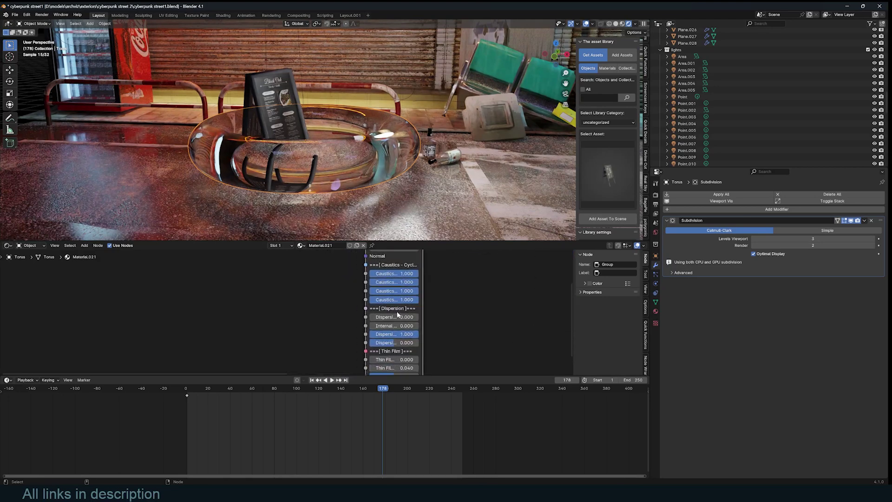
pyautogui.moveTo(396, 319); pyautogui.dragTo(422, 319)
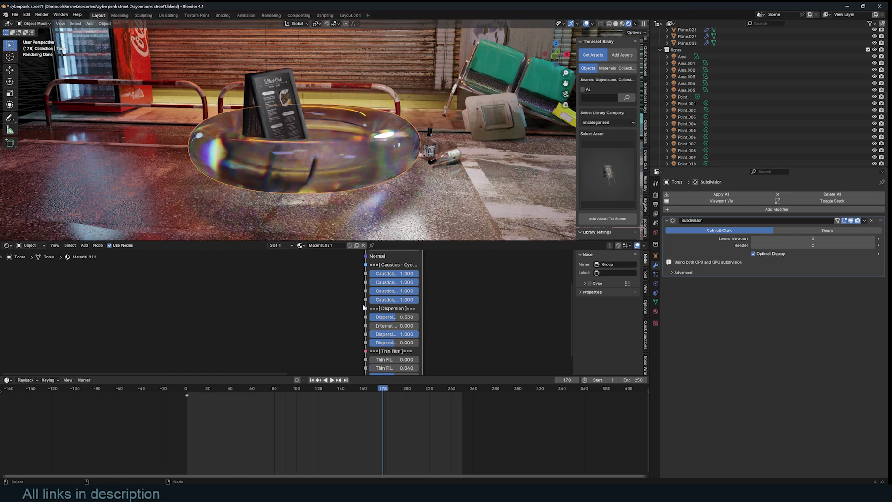
pyautogui.moveTo(409, 334); pyautogui.dragTo(371, 334)
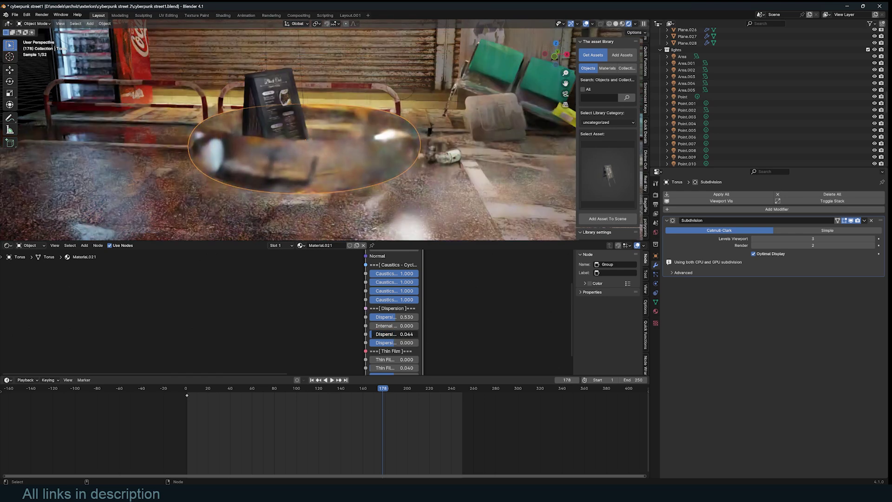
# Set the Glass Plus Shader's Dispersion Intensity, Internal Dispersion Reflection and Dispersion Saturation to 0.000.
pyautogui.scroll(-3, 402, 344)
pyautogui.moveTo(402, 343); pyautogui.dragTo(405, 293, button='middle')
pyautogui.scroll(3, 428, 280)
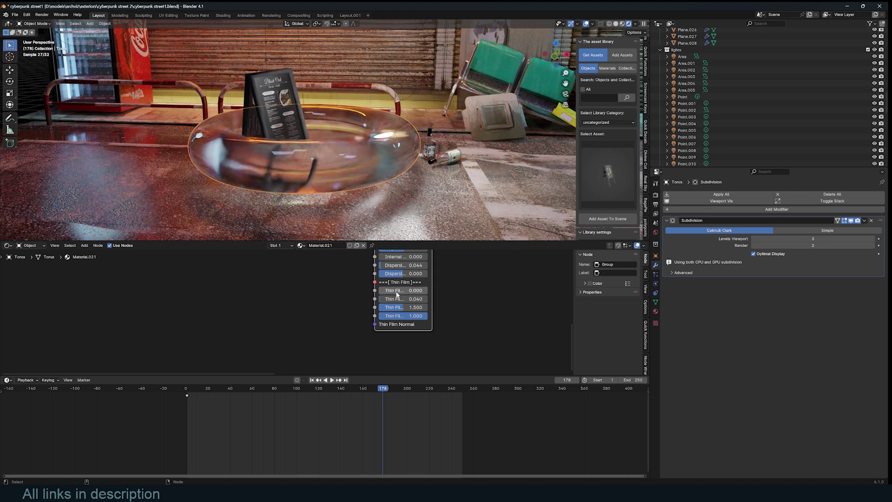
pyautogui.moveTo(397, 258); pyautogui.dragTo(419, 295, button='middle')
pyautogui.moveTo(425, 285); pyautogui.dragTo(399, 303)
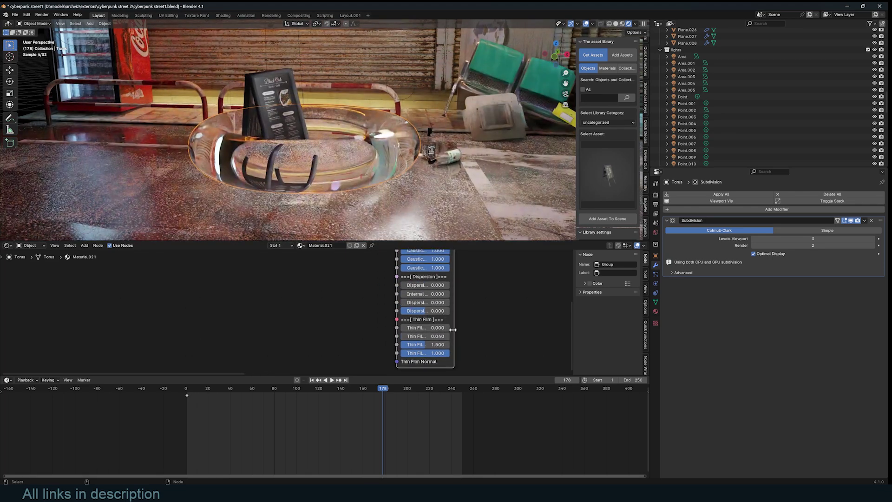
# Set the Thin Film Intensity of the Glass Plus Shader to 1.000 for an iridescent torus.
pyautogui.moveTo(452, 329); pyautogui.dragTo(457, 325, button='middle')
pyautogui.moveTo(428, 326); pyautogui.dragTo(458, 326)
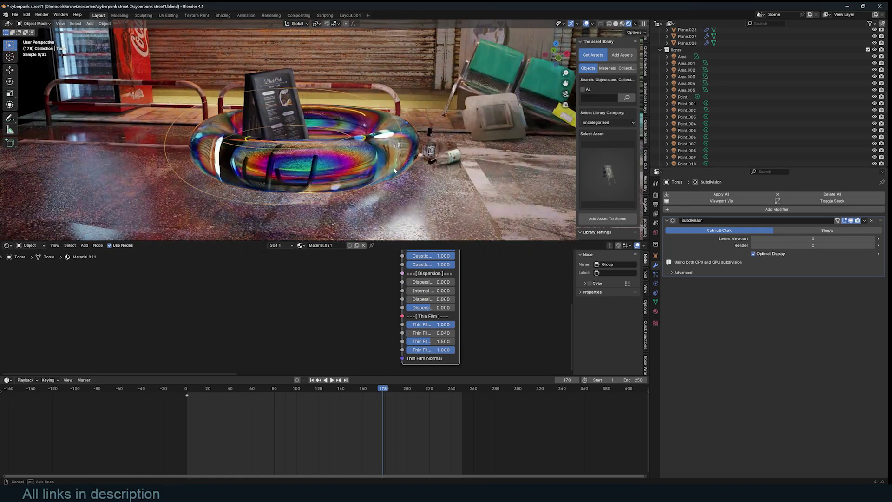
pyautogui.moveTo(260, 172); pyautogui.dragTo(395, 159, button='middle')
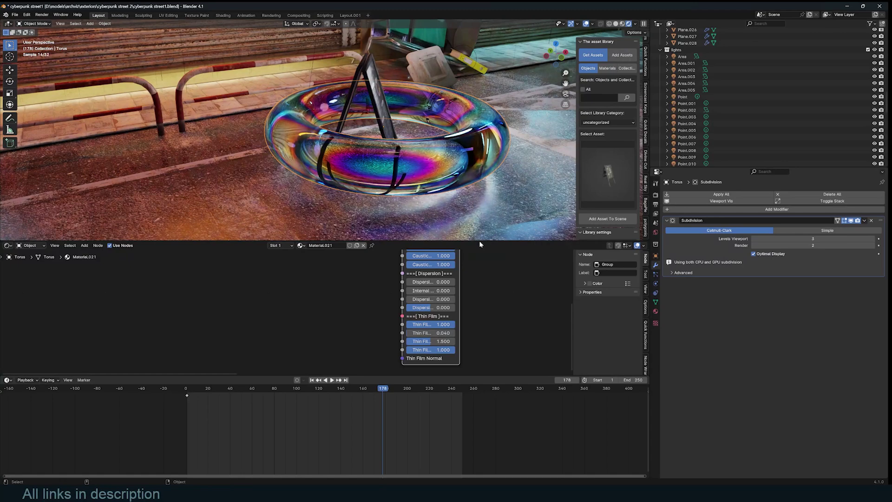
# Try a Thin Film Intensity of 0.503 on the Glass Plus Shader and adjust its Thin Film IOR.
pyautogui.moveTo(450, 324); pyautogui.dragTo(431, 324)
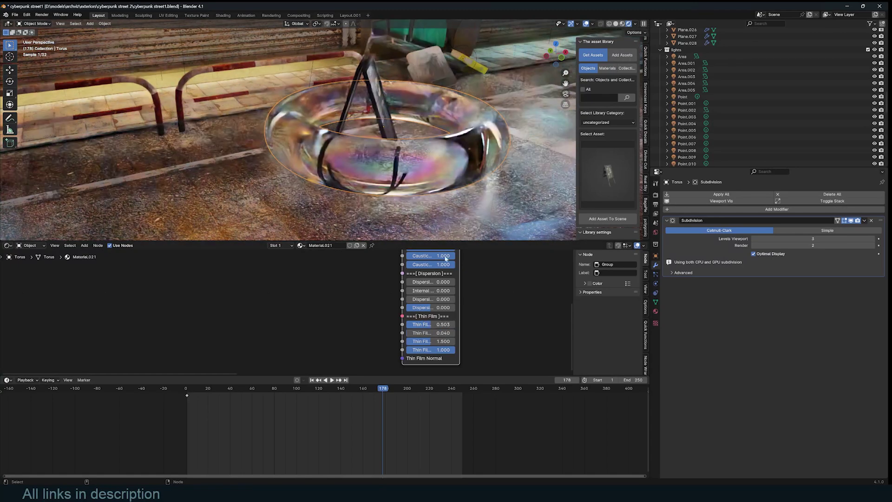
pyautogui.moveTo(500, 189); pyautogui.dragTo(420, 168, button='middle')
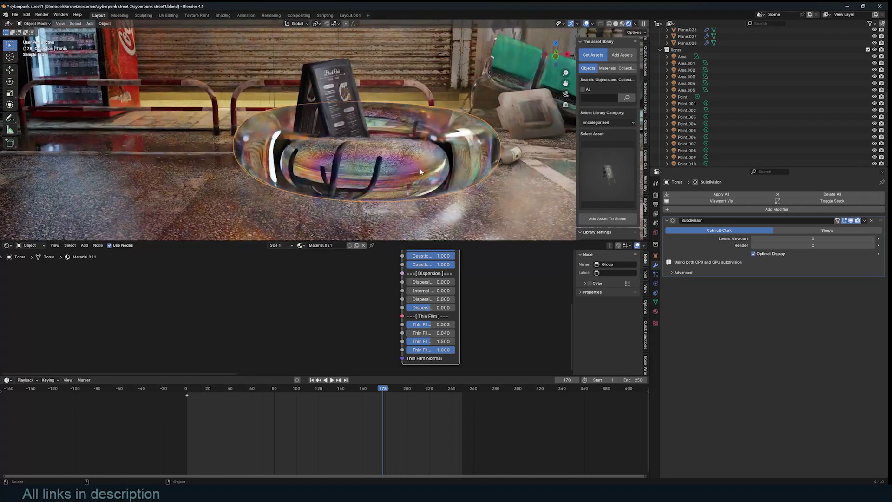
pyautogui.moveTo(459, 322); pyautogui.dragTo(452, 315, button='middle')
pyautogui.scroll(-1, 410, 327)
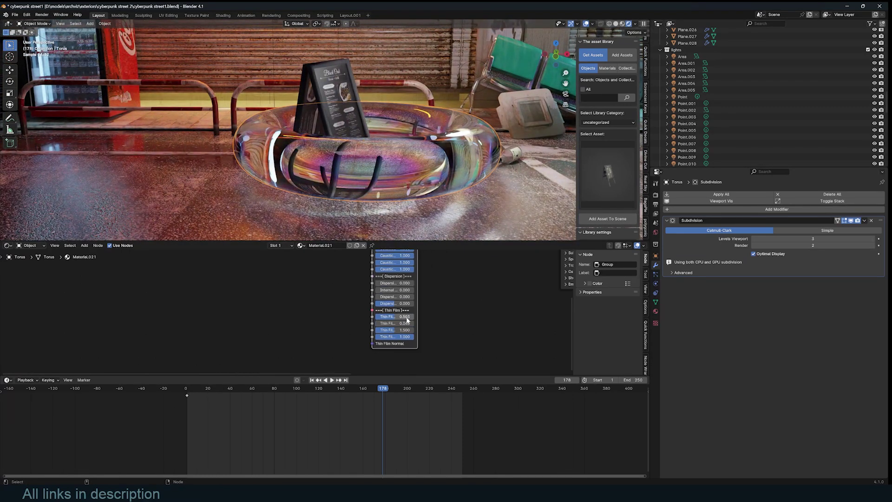
pyautogui.moveTo(377, 309); pyautogui.dragTo(383, 311, button='middle')
pyautogui.moveTo(385, 326); pyautogui.dragTo(418, 331)
# Delete the Glass Plus Shader node and connect a Glass - Morphism preset from Shaders Plus to the torus material instead.
pyautogui.scroll(-4, 442, 209)
pyautogui.moveTo(442, 209); pyautogui.dragTo(458, 219, button='middle')
pyautogui.press('Delete')
pyautogui.hotkey('shift', 'a')
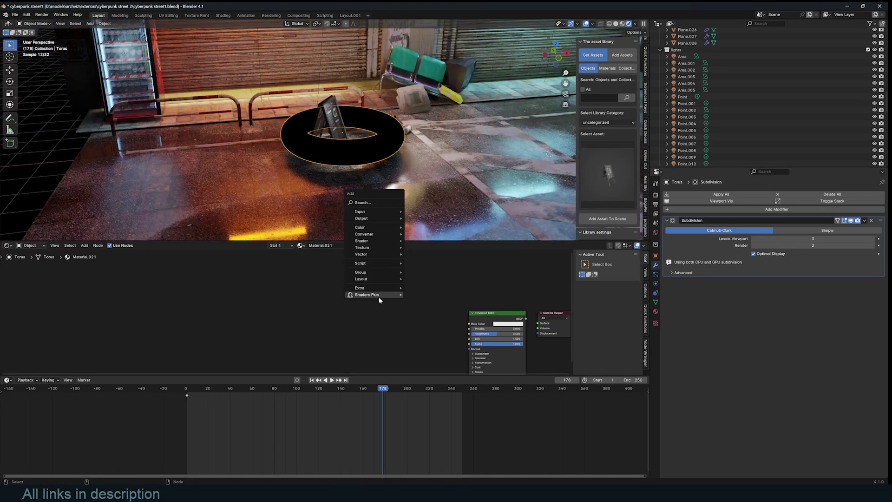
pyautogui.moveTo(379, 298)
pyautogui.moveTo(438, 320)
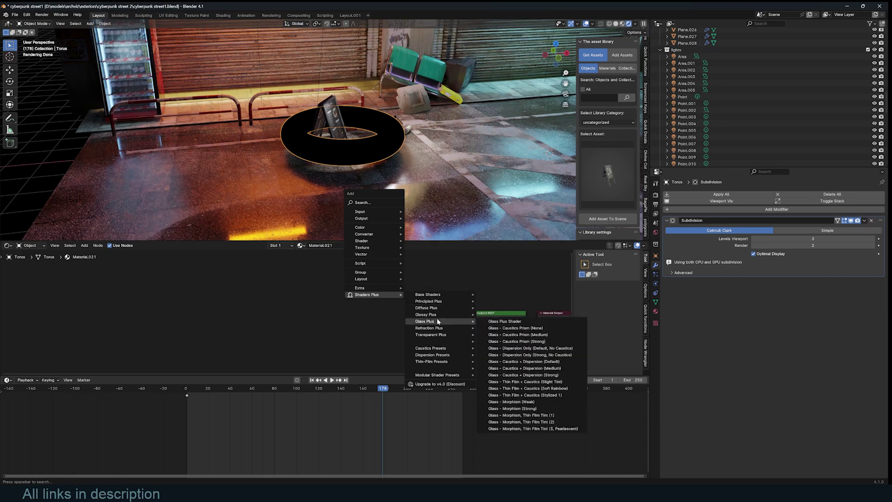
pyautogui.click(521, 422)
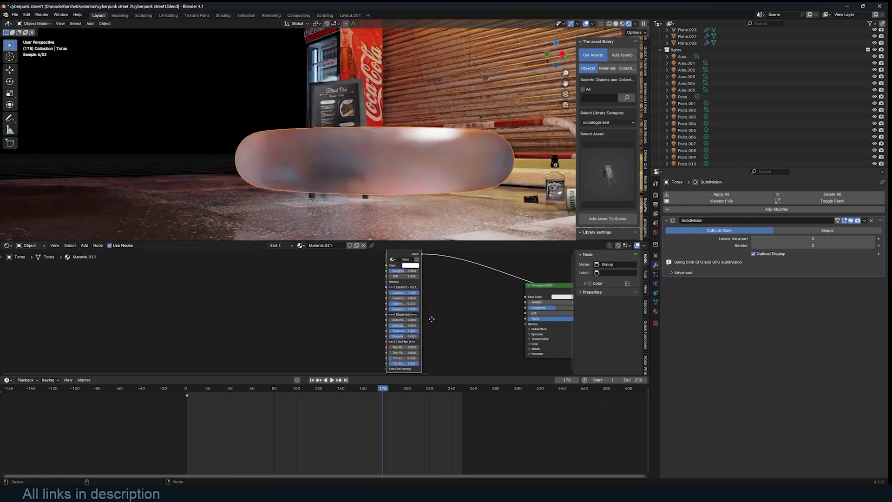
pyautogui.scroll(2, 422, 307)
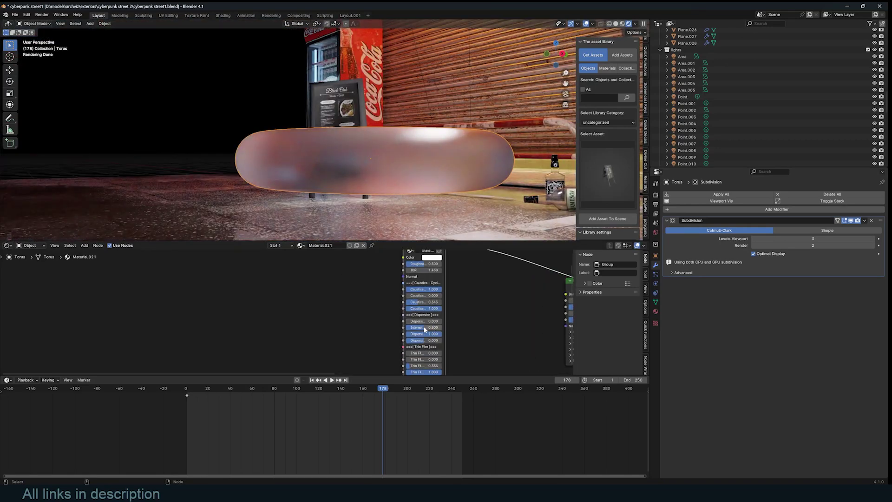
pyautogui.moveTo(423, 329); pyautogui.dragTo(418, 329)
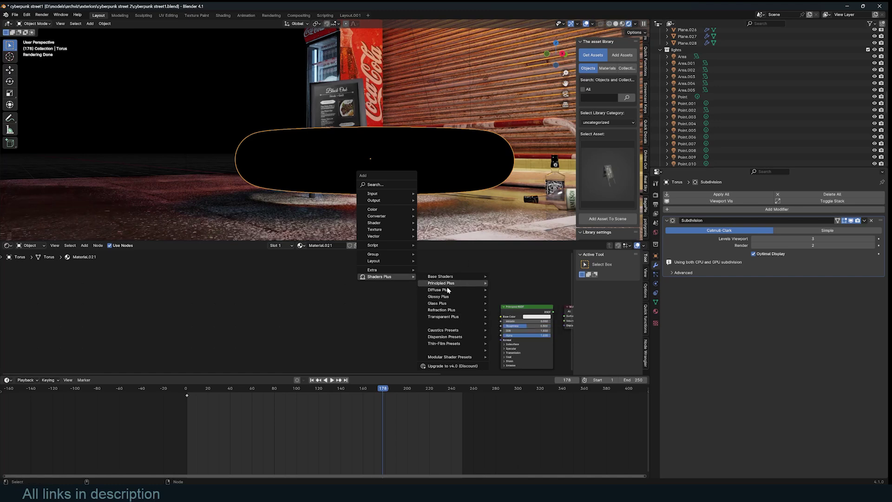
# Replace the glass preset with a Glossy Plus Shader and link it to the material output.
pyautogui.moveTo(446, 294)
pyautogui.click(519, 289)
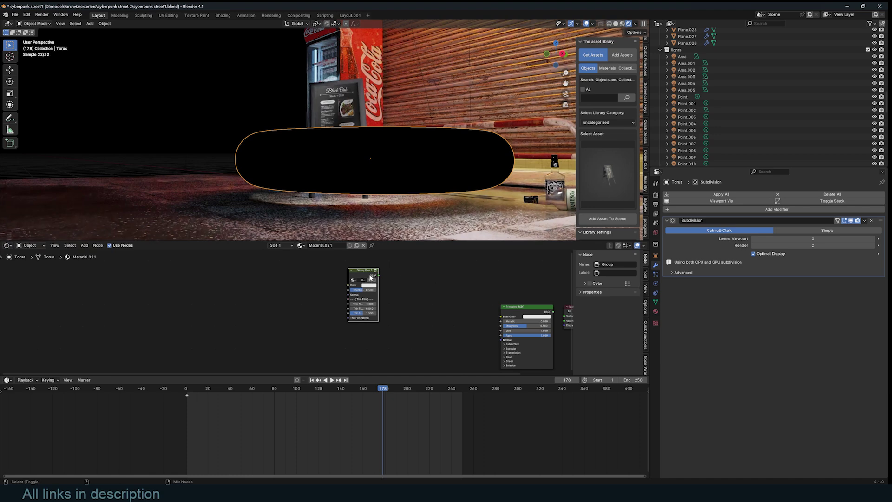
pyautogui.keyDown('ctrl'); pyautogui.keyDown('shift'); pyautogui.click(371, 278); pyautogui.keyUp('shift'); pyautogui.keyUp('ctrl')
pyautogui.moveTo(355, 177); pyautogui.dragTo(416, 220, button='middle')
pyautogui.moveTo(434, 320); pyautogui.dragTo(444, 334, button='middle')
pyautogui.scroll(5, 419, 323)
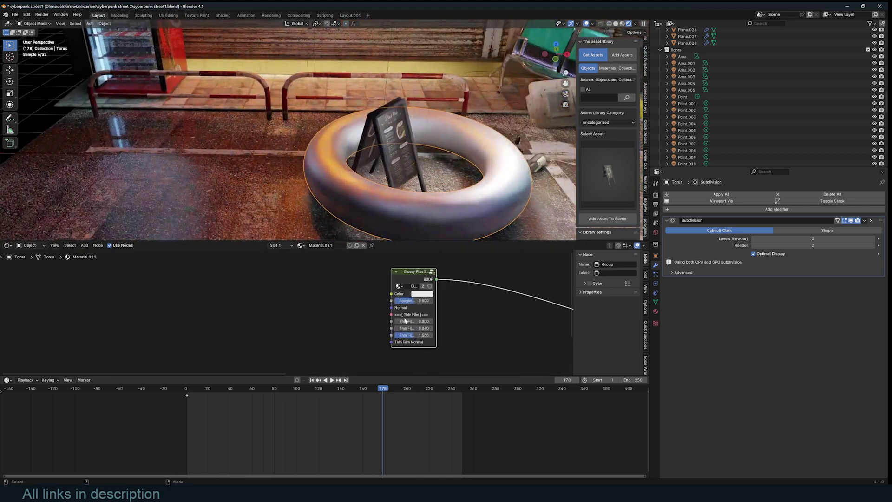
# Set the Roughness of the Glossy Plus Shader to 0.257.
pyautogui.moveTo(414, 304); pyautogui.dragTo(408, 305)
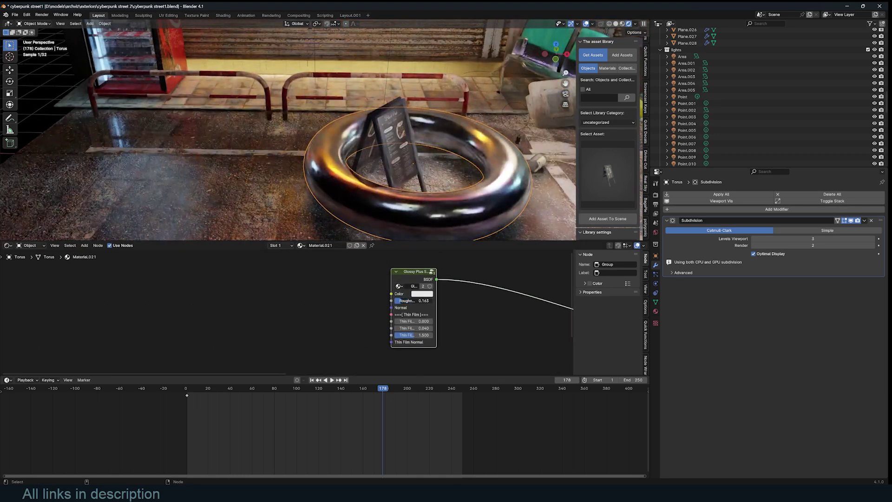
pyautogui.moveTo(401, 301); pyautogui.dragTo(405, 301)
pyautogui.moveTo(478, 160); pyautogui.dragTo(421, 130, button='middle')
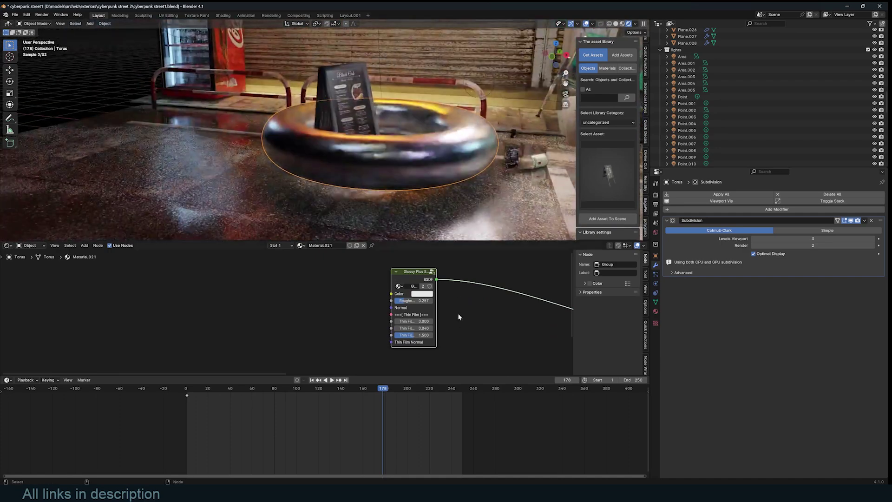
# Try a Thin Film Intensity of 0.895 on the Glossy Plus Shader, settling on 0.536 with a Thin Film IOR of 0.000.
pyautogui.scroll(2, 463, 333)
pyautogui.moveTo(465, 334); pyautogui.dragTo(488, 335)
pyautogui.moveTo(453, 155); pyautogui.dragTo(418, 161, button='middle')
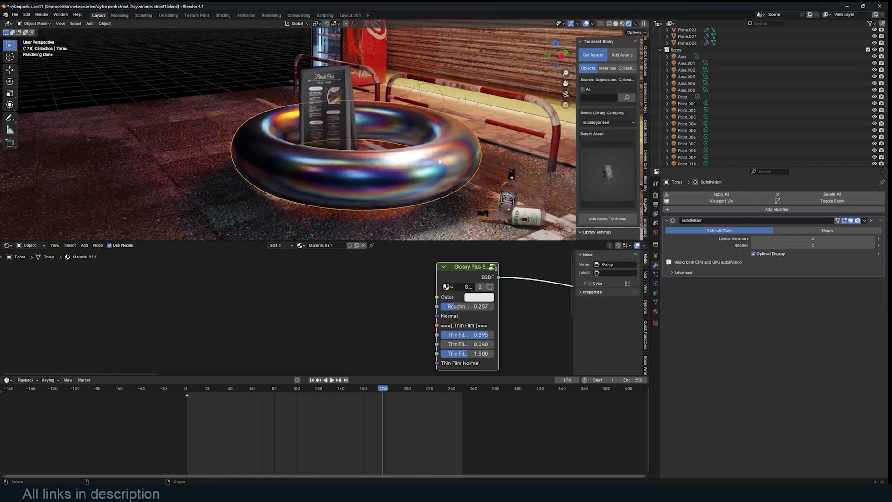
pyautogui.moveTo(440, 161); pyautogui.dragTo(468, 115, button='middle')
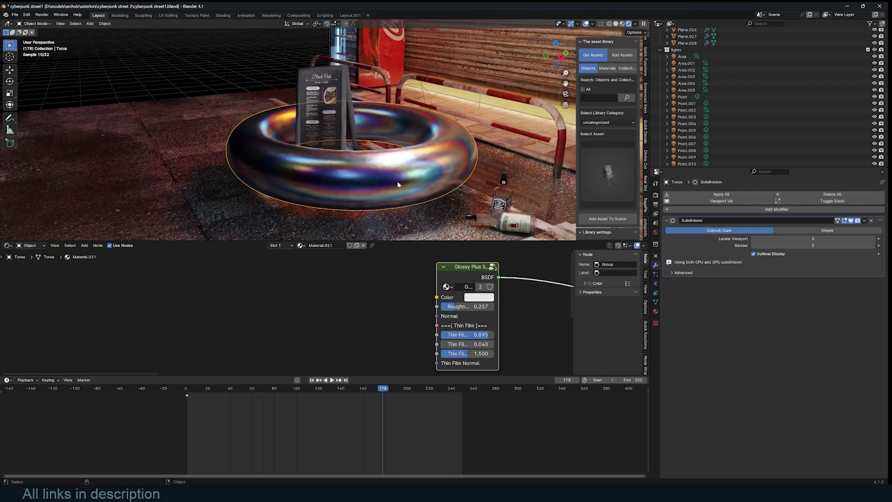
pyautogui.moveTo(459, 344); pyautogui.dragTo(438, 335)
pyautogui.scroll(-3, 370, 179)
pyautogui.moveTo(421, 196)
pyautogui.mouseDown(button='middle')
pyautogui.moveTo(455, 188)
pyautogui.moveTo(305, 197)
pyautogui.moveTo(386, 225)
pyautogui.moveTo(430, 204)
pyautogui.mouseUp(button='middle')
# Add the Transparent - Thin Film (Rainbow Weak) preset beside the Glossy Plus Shader and link it to the material output.
pyautogui.moveTo(430, 304); pyautogui.dragTo(371, 295, button='middle')
pyautogui.hotkey('shift', 'a')
pyautogui.moveTo(358, 284)
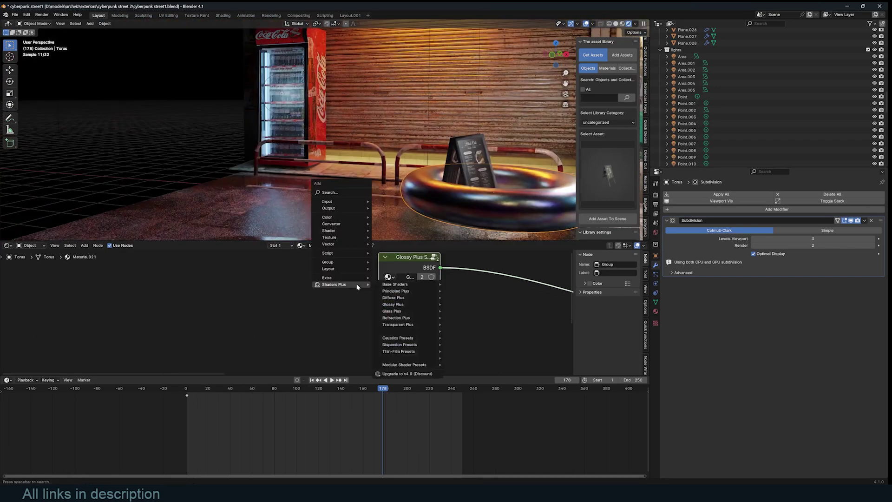
pyautogui.moveTo(426, 319)
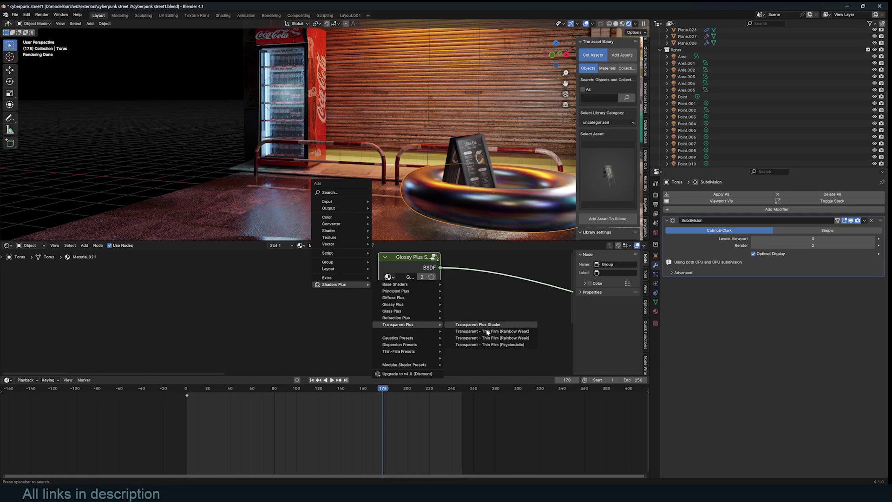
pyautogui.click(489, 331)
pyautogui.click(277, 276)
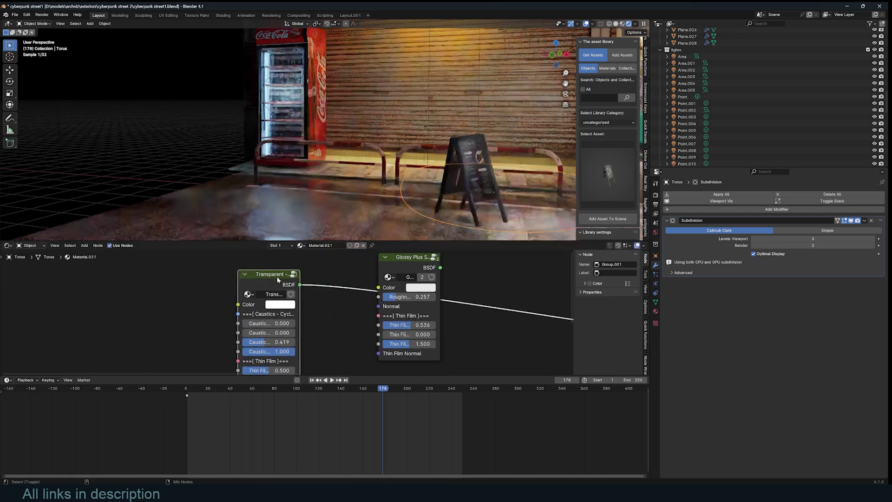
# Try a Thin Film Intensity of 1.000 on the Transparent preset, then settle on 0.740.
pyautogui.scroll(-4, 404, 150)
pyautogui.scroll(4, 390, 158)
pyautogui.moveTo(403, 150); pyautogui.dragTo(378, 169, button='middle')
pyautogui.scroll(4, 380, 173)
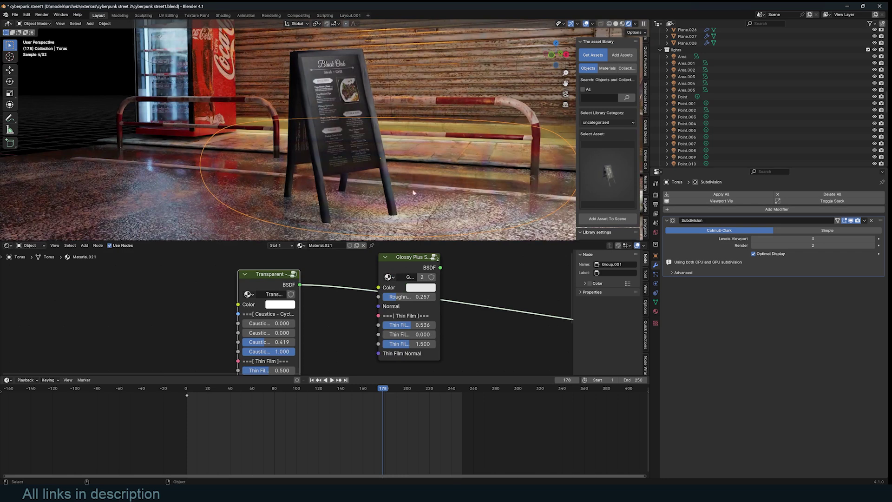
pyautogui.moveTo(252, 338); pyautogui.dragTo(357, 317, button='middle')
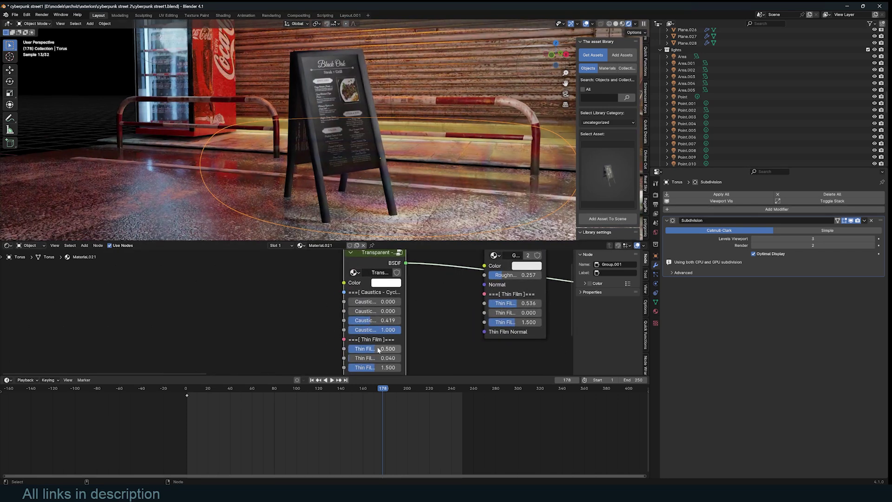
pyautogui.moveTo(377, 348); pyautogui.dragTo(382, 319, button='middle')
pyautogui.moveTo(379, 320); pyautogui.dragTo(405, 320)
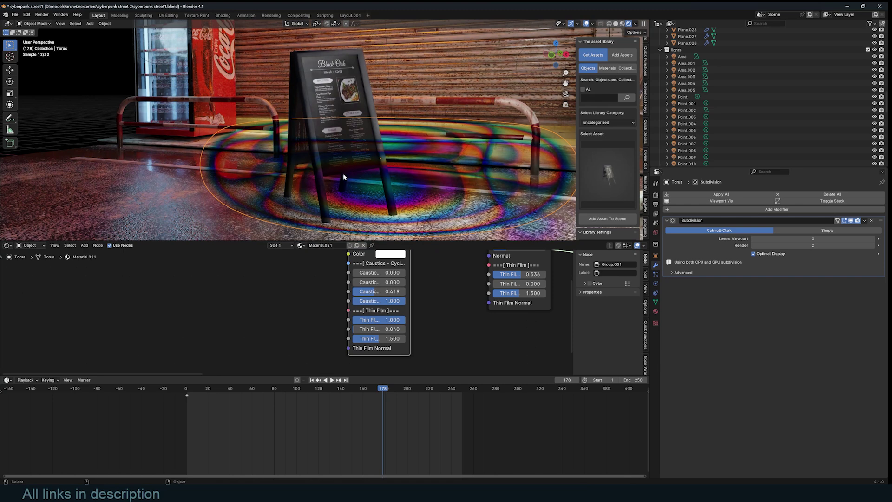
pyautogui.moveTo(394, 321)
pyautogui.mouseDown()
pyautogui.moveTo(366, 320)
pyautogui.moveTo(379, 320)
pyautogui.mouseUp()
pyautogui.scroll(-2, 467, 167)
pyautogui.moveTo(438, 306); pyautogui.dragTo(437, 290, button='middle')
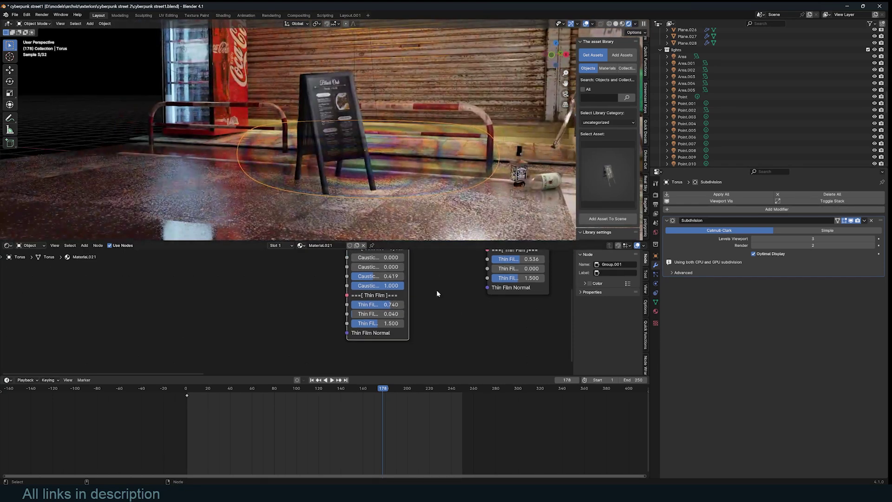
# Add a Glossy BSDF below the Transparent preset and combine the two with a Mix Shader.
pyautogui.hotkey('shift', 'a')
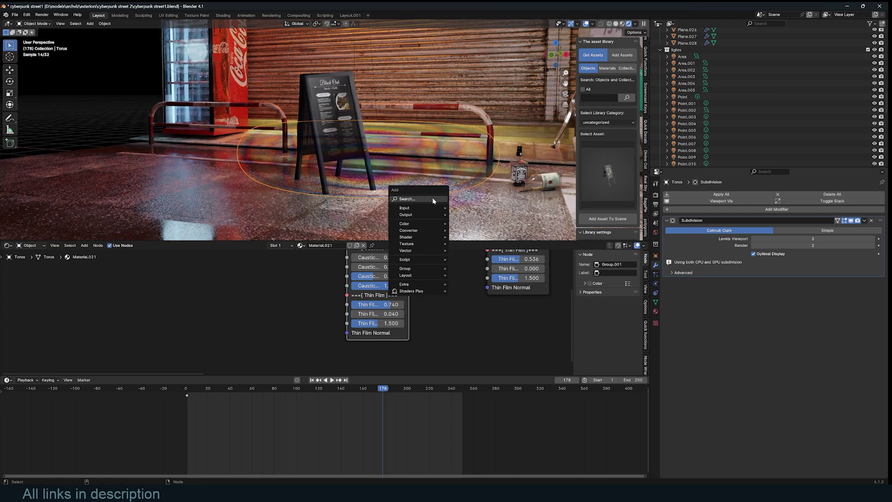
pyautogui.write('glo')
pyautogui.press('Return')
pyautogui.click(390, 326)
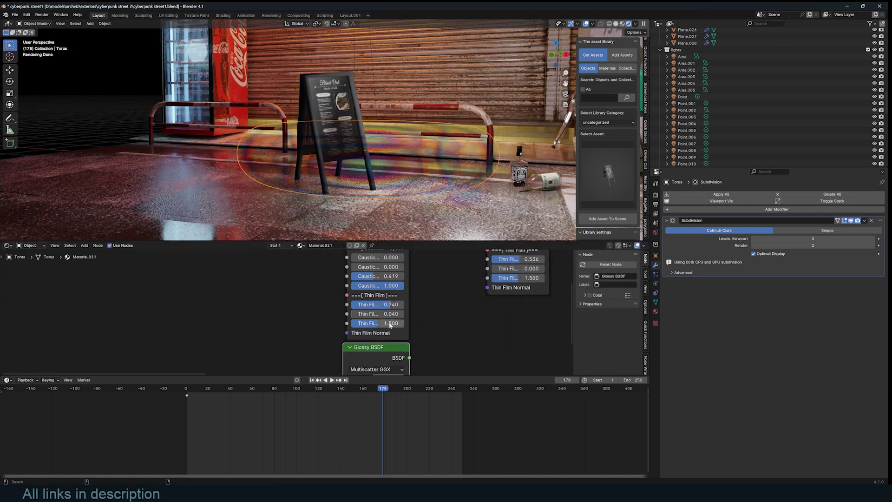
pyautogui.scroll(-4, 390, 327)
pyautogui.keyDown('ctrl'); pyautogui.keyDown('shift'); pyautogui.moveTo(378, 350); pyautogui.dragTo(378, 306, button='right'); pyautogui.keyUp('shift'); pyautogui.keyUp('ctrl')
pyautogui.click(427, 342)
# Set the Roughness of the Glossy BSDF to 0.000.
pyautogui.moveTo(427, 341); pyautogui.dragTo(465, 319, button='middle')
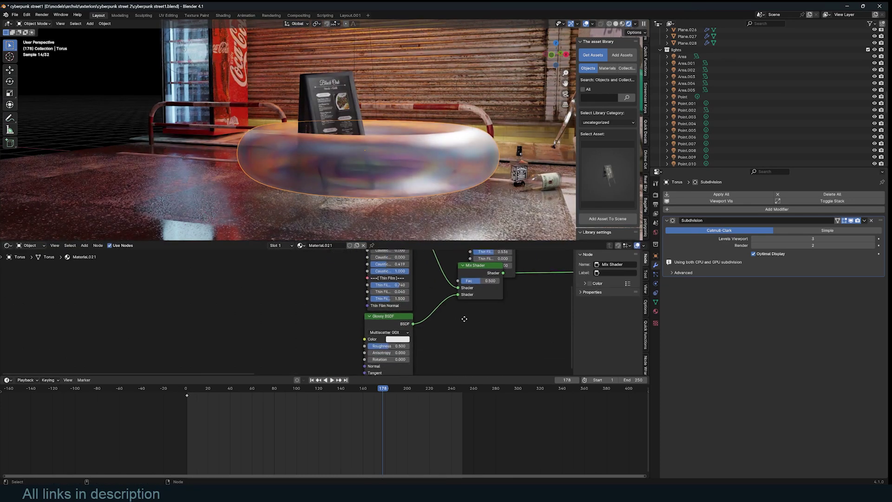
pyautogui.moveTo(386, 346); pyautogui.dragTo(366, 347)
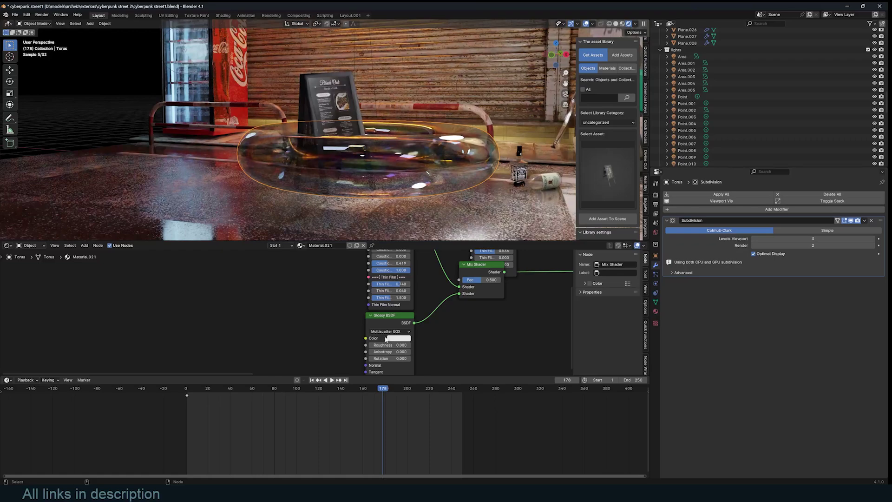
pyautogui.moveTo(418, 139); pyautogui.dragTo(461, 154, button='middle')
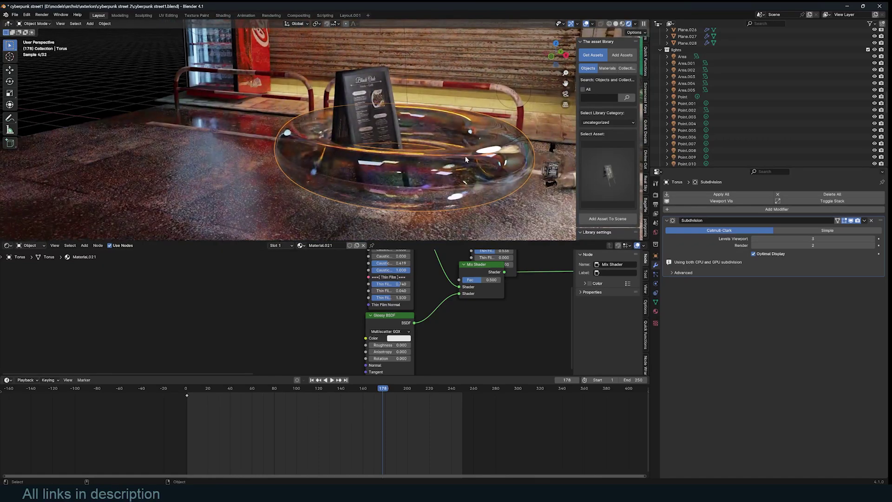
# Preview the Transparent preset, the Glossy Plus Shader and the Mix Shader one after another on the torus.
pyautogui.moveTo(435, 267); pyautogui.dragTo(436, 298, button='middle')
pyautogui.scroll(-4, 437, 298)
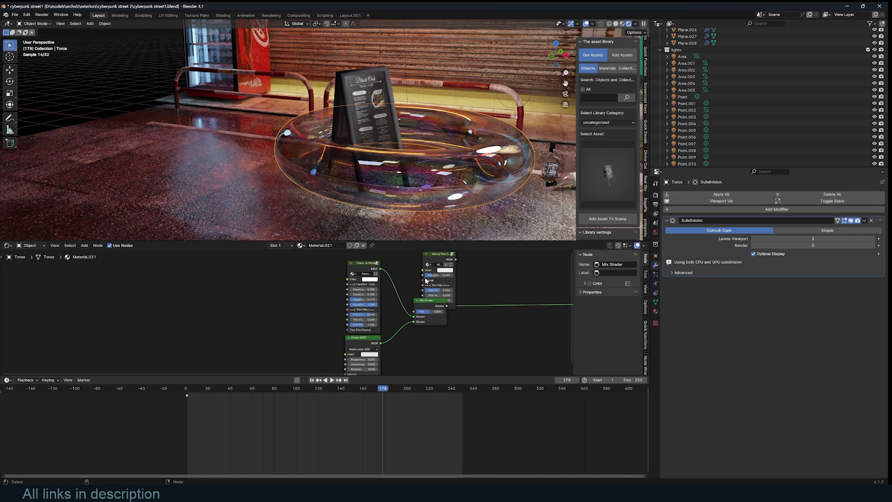
pyautogui.scroll(1, 384, 266)
pyautogui.keyDown('ctrl'); pyautogui.keyDown('shift'); pyautogui.click(385, 260); pyautogui.keyUp('shift'); pyautogui.keyUp('ctrl')
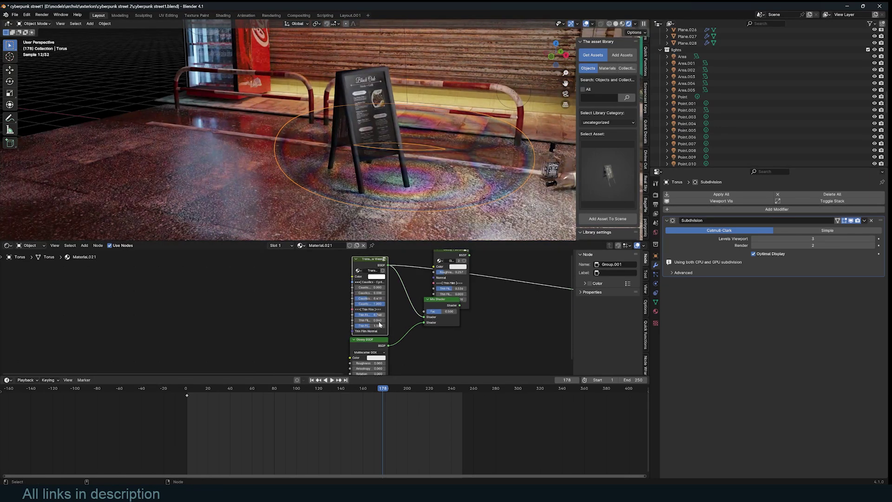
pyautogui.keyDown('ctrl'); pyautogui.keyDown('shift'); pyautogui.click(437, 295); pyautogui.keyUp('shift'); pyautogui.keyUp('ctrl')
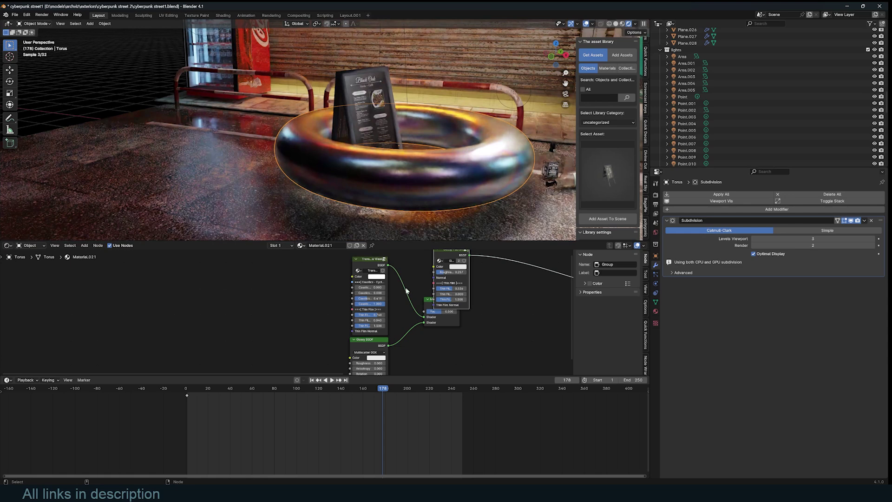
pyautogui.keyDown('ctrl'); pyautogui.keyDown('shift'); pyautogui.click(426, 301); pyautogui.keyUp('shift'); pyautogui.keyUp('ctrl')
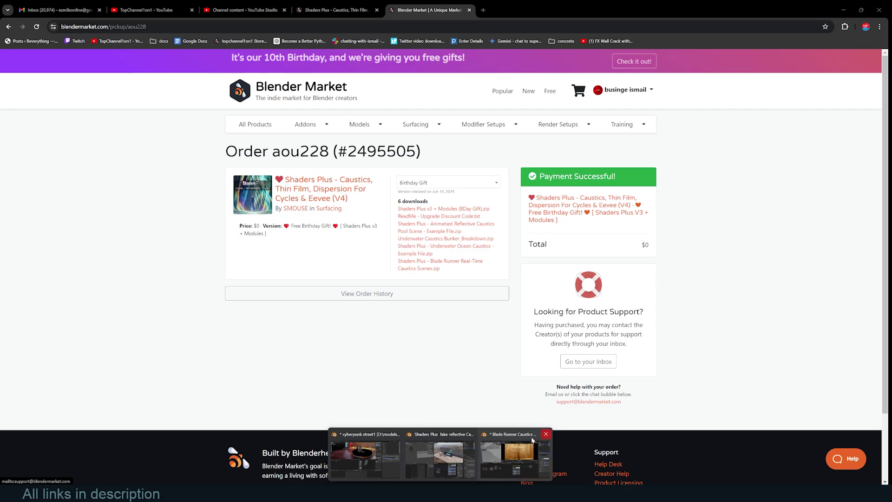
# Switch to the Blender window with the Blade Runner Caustics Hallway scene and view the hallway with its camera plane.
pyautogui.click(512, 453)
pyautogui.scroll(-3, 517, 166)
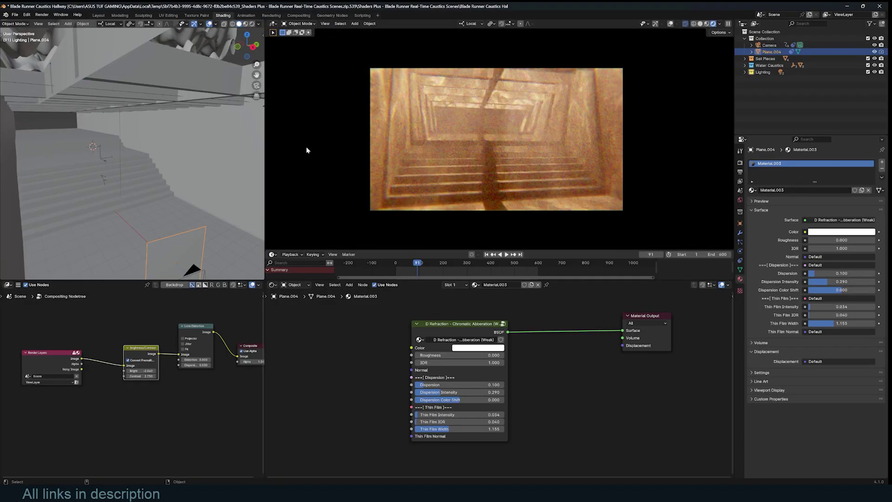
pyautogui.scroll(-3, 215, 182)
pyautogui.scroll(-3, 202, 195)
pyautogui.moveTo(215, 182)
pyautogui.mouseDown(button='middle')
pyautogui.moveTo(201, 195)
pyautogui.moveTo(214, 197)
pyautogui.mouseUp(button='middle')
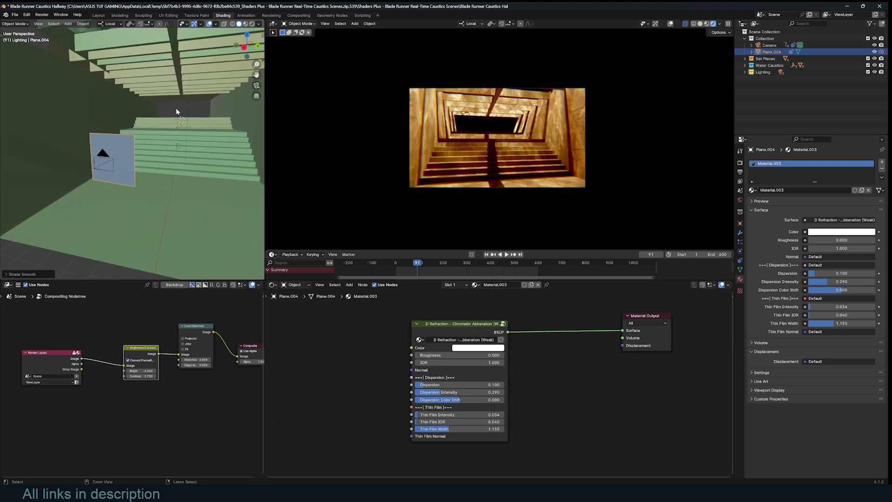
# Try moving the empty in the middle of the hallway to shift the caustics scene.
pyautogui.click(176, 107)
pyautogui.press('g')
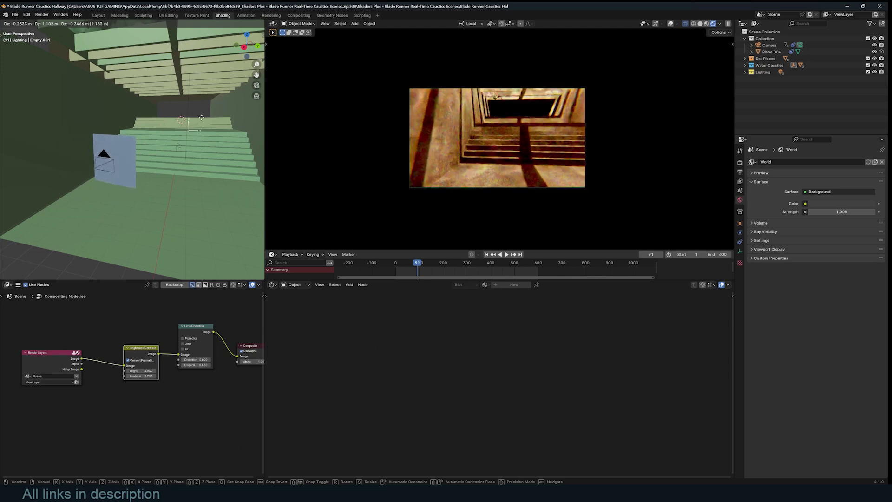
pyautogui.click(131, 149)
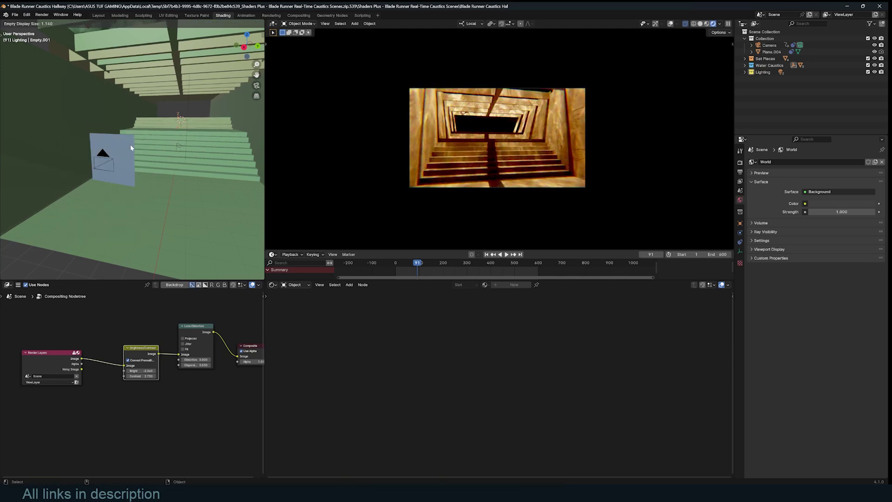
# Select the plane in front of the camera and raise it along its local X axis.
pyautogui.click(139, 151)
pyautogui.click(133, 158)
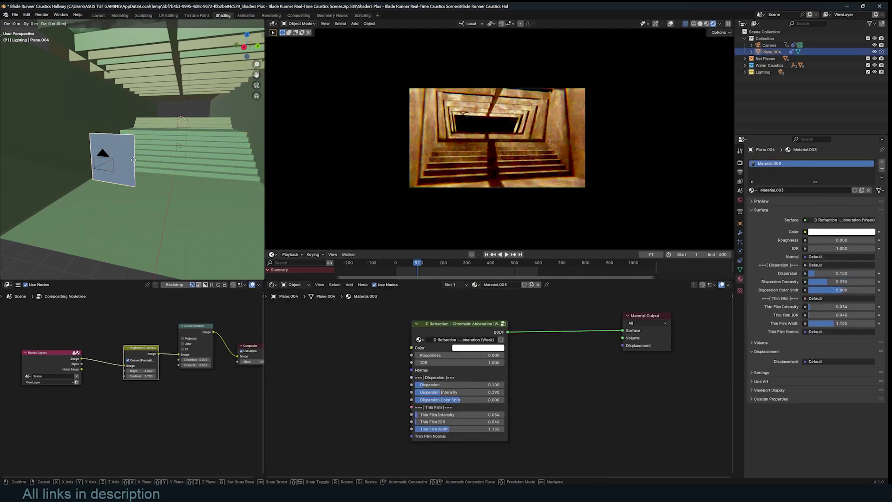
pyautogui.press('g')
pyautogui.press('z')
pyautogui.press('z')
pyautogui.press('y')
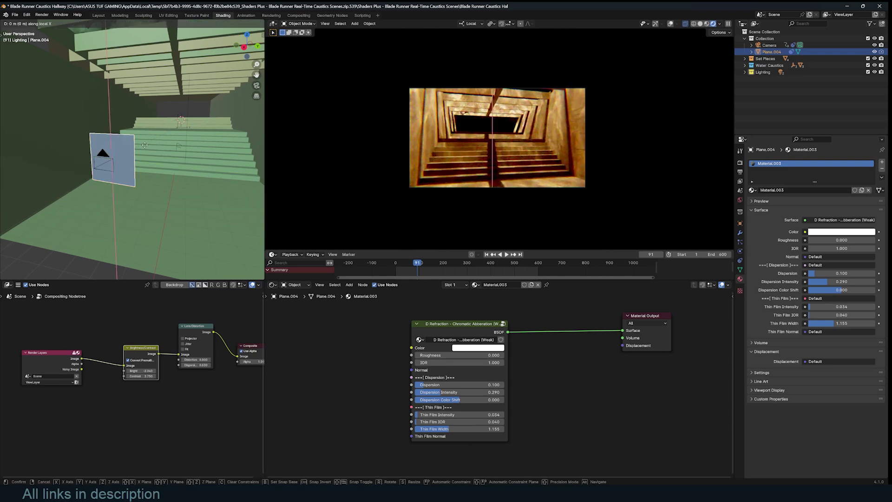
pyautogui.press('x')
pyautogui.click(155, 127)
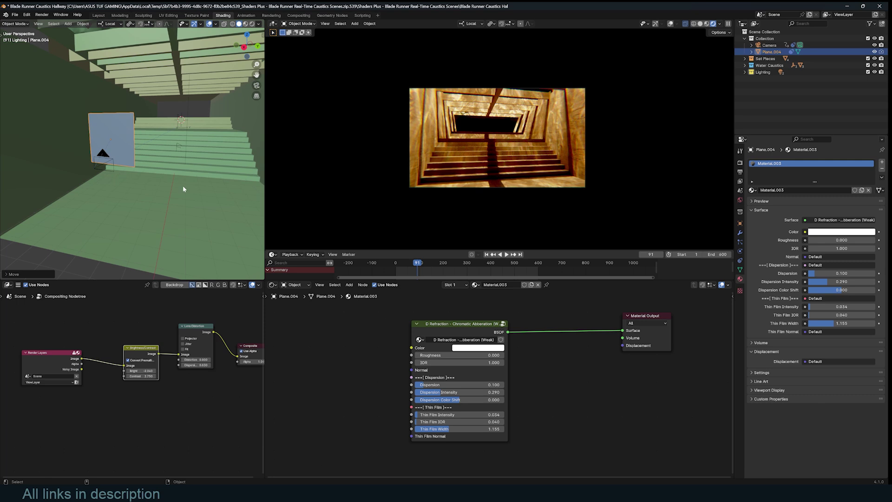
pyautogui.press('g')
pyautogui.press('y')
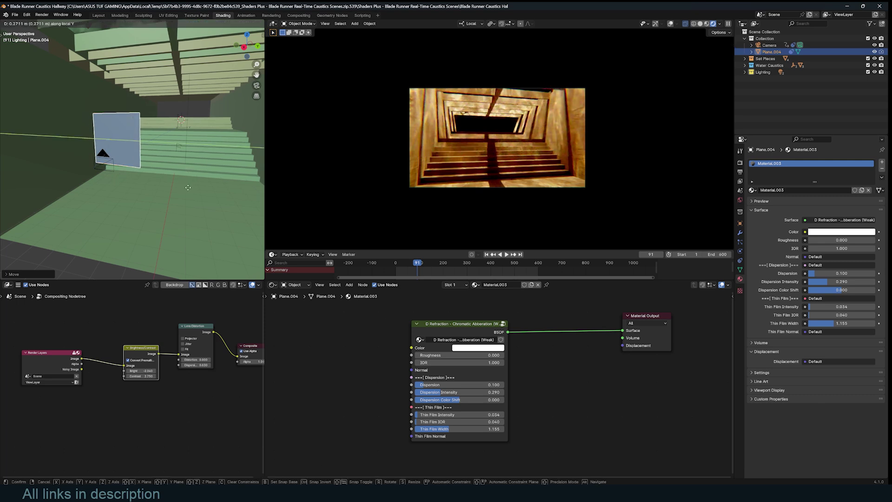
pyautogui.rightClick(188, 187)
# Set the Color of the camera plane's chromatic aberration refraction shader to a saturated blue.
pyautogui.scroll(2, 450, 148)
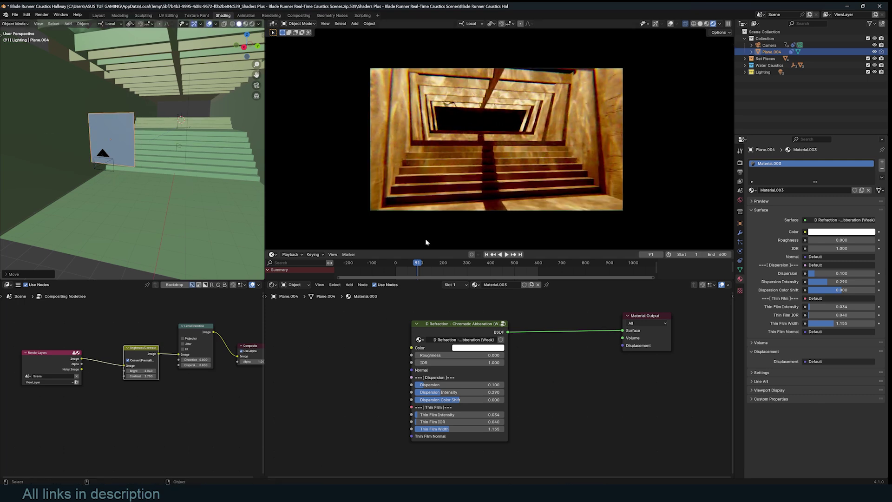
pyautogui.scroll(4, 162, 324)
pyautogui.moveTo(151, 316); pyautogui.dragTo(80, 315, button='middle')
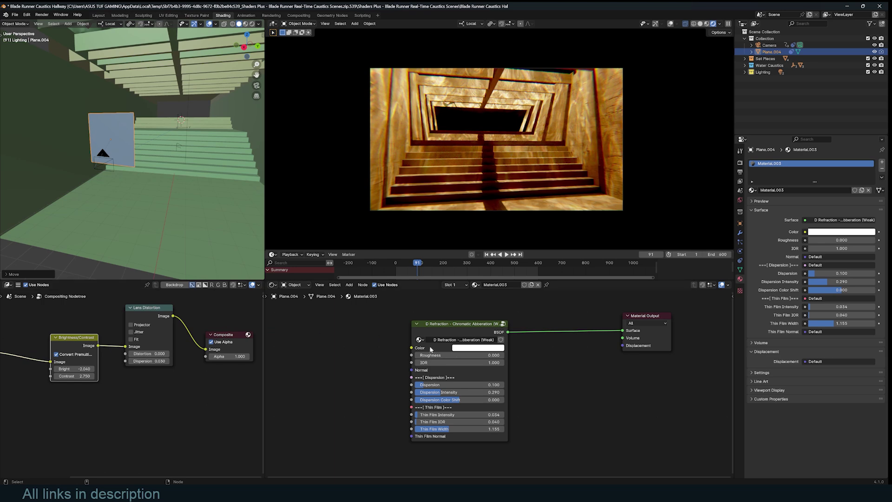
pyautogui.moveTo(466, 355); pyautogui.dragTo(411, 360, button='middle')
pyautogui.rightClick(422, 354)
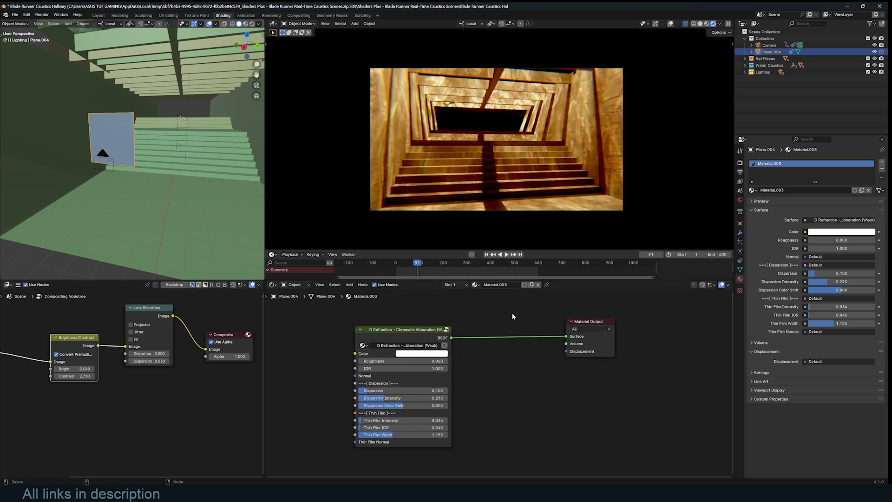
pyautogui.click(422, 354)
pyautogui.moveTo(444, 261); pyautogui.dragTo(449, 258)
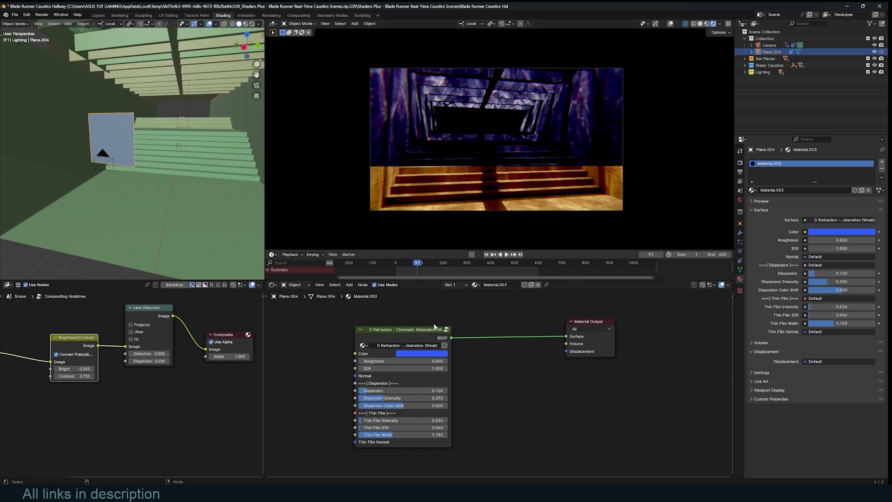
# Scale the camera plane up by about 1.1 and try shifting it freely across the camera view.
pyautogui.press('s')
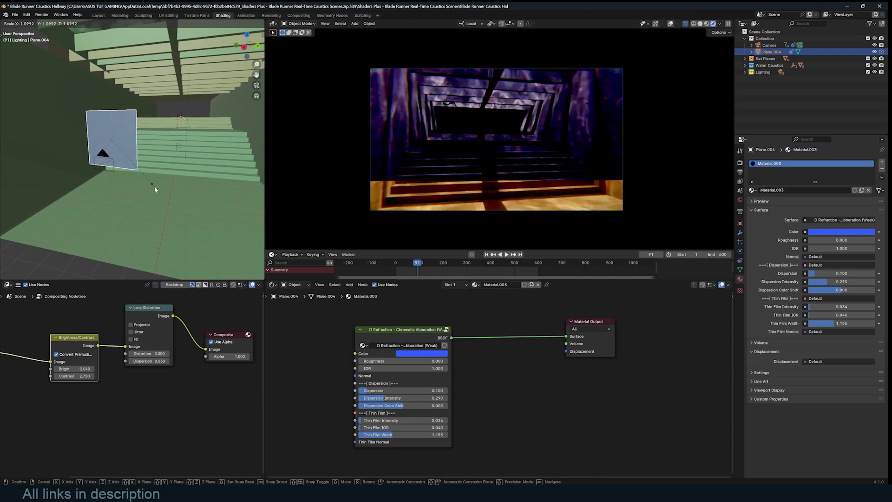
pyautogui.click(157, 187)
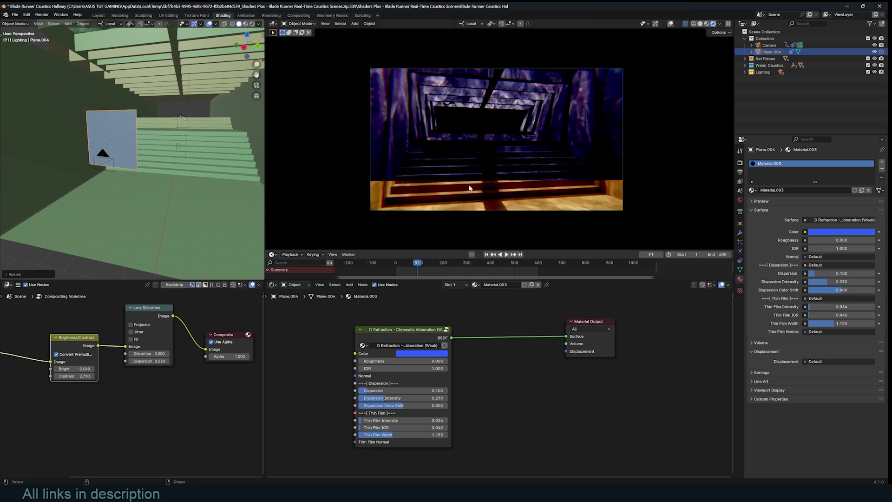
pyautogui.press('g')
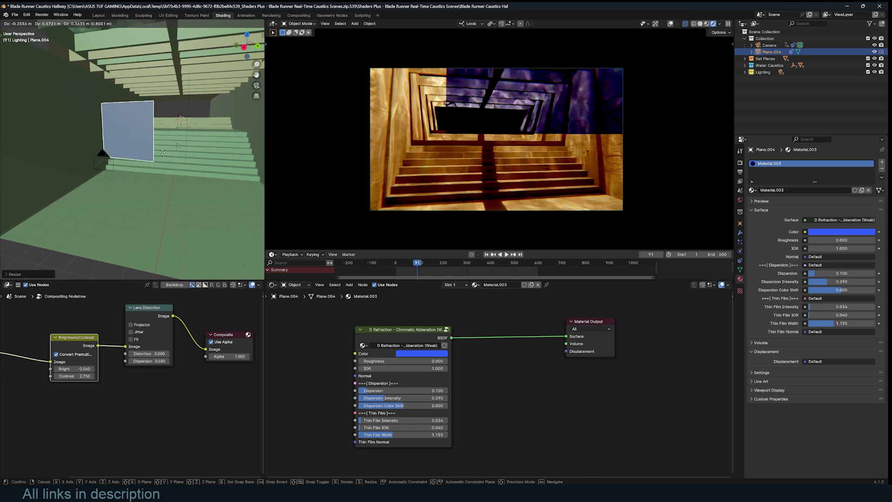
pyautogui.press('Escape')
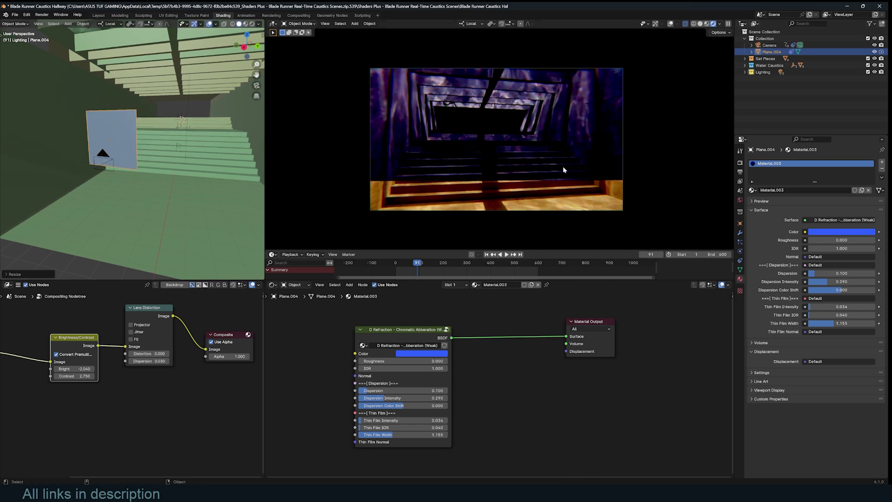
# Change the camera plane's refraction Color to a lighter azure blue.
pyautogui.click(425, 353)
pyautogui.click(444, 255)
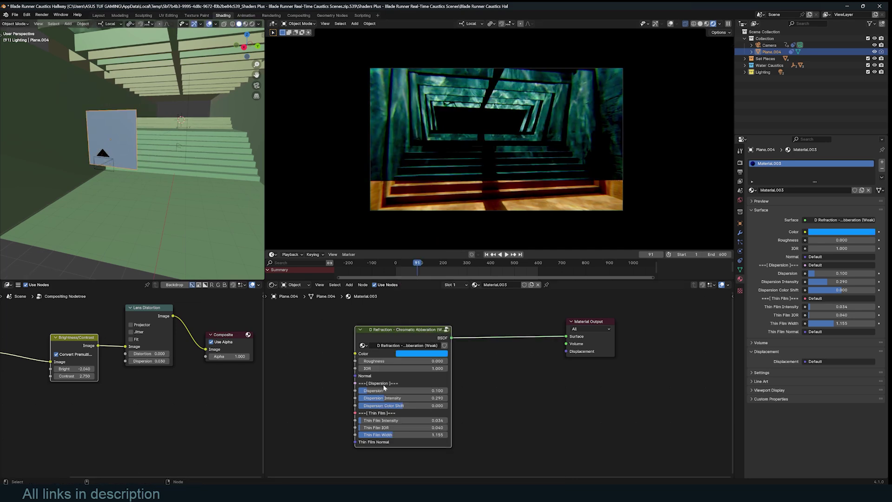
pyautogui.moveTo(397, 361); pyautogui.dragTo(359, 361)
# Inspect the material of the uppermost wavy plane above the hallway, and set the camera plane's refraction Color back to near white.
pyautogui.moveTo(195, 114)
pyautogui.mouseDown(button='middle')
pyautogui.moveTo(193, 166)
pyautogui.moveTo(179, 152)
pyautogui.moveTo(190, 88)
pyautogui.mouseUp(button='middle')
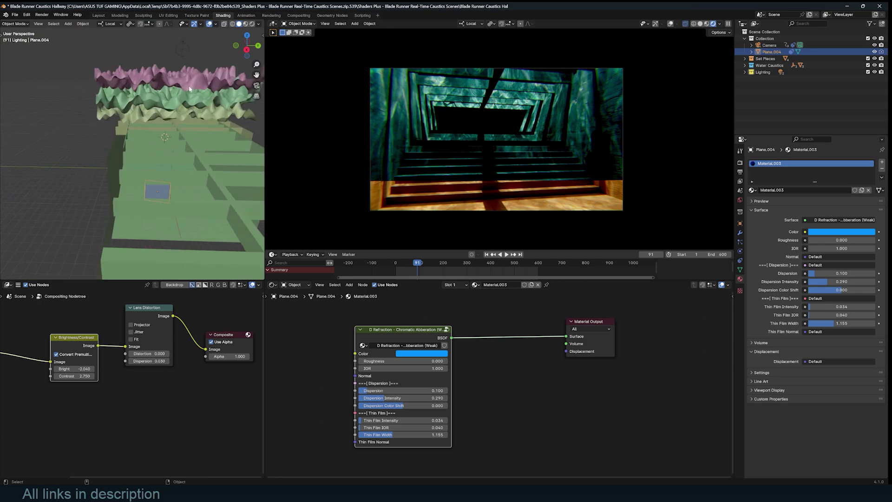
pyautogui.click(189, 85)
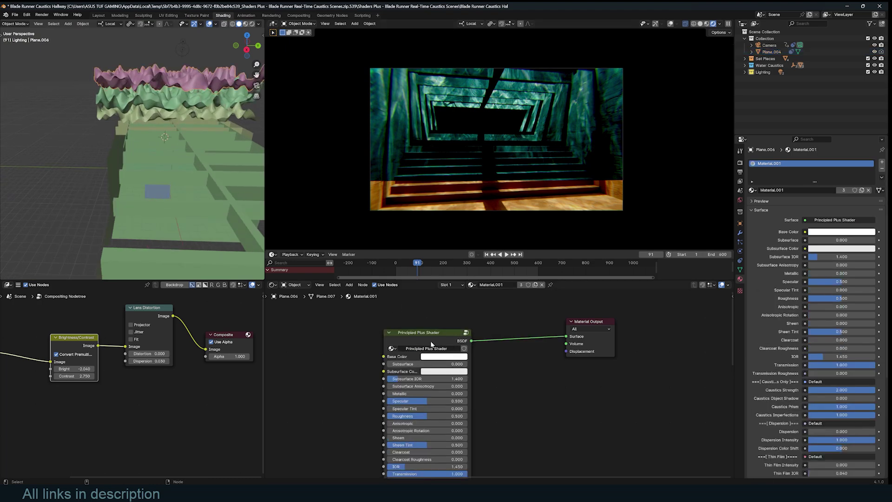
pyautogui.click(161, 189)
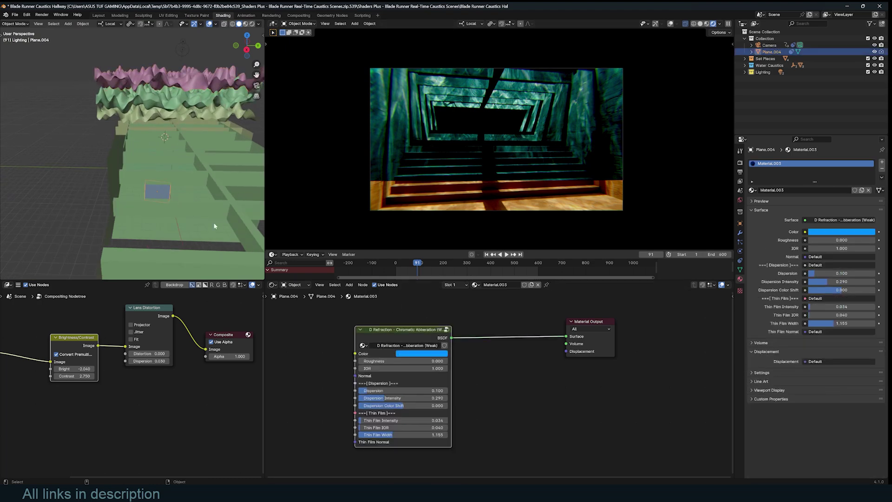
pyautogui.click(436, 355)
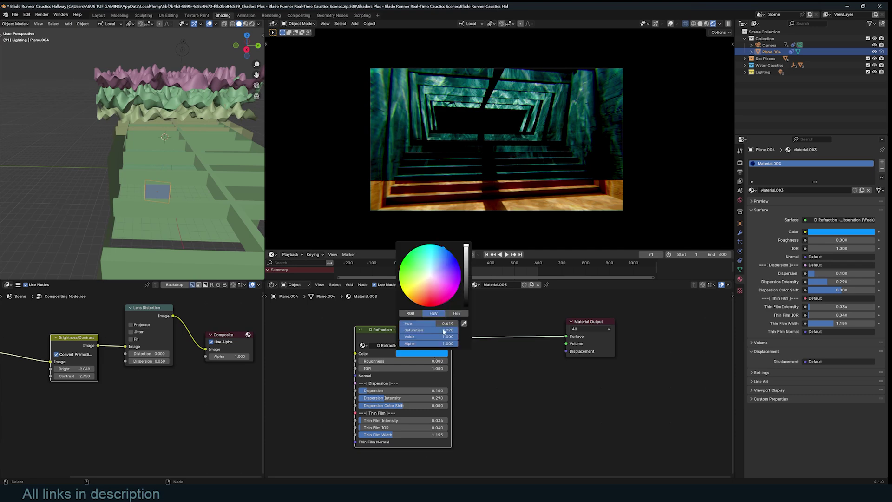
pyautogui.click(428, 276)
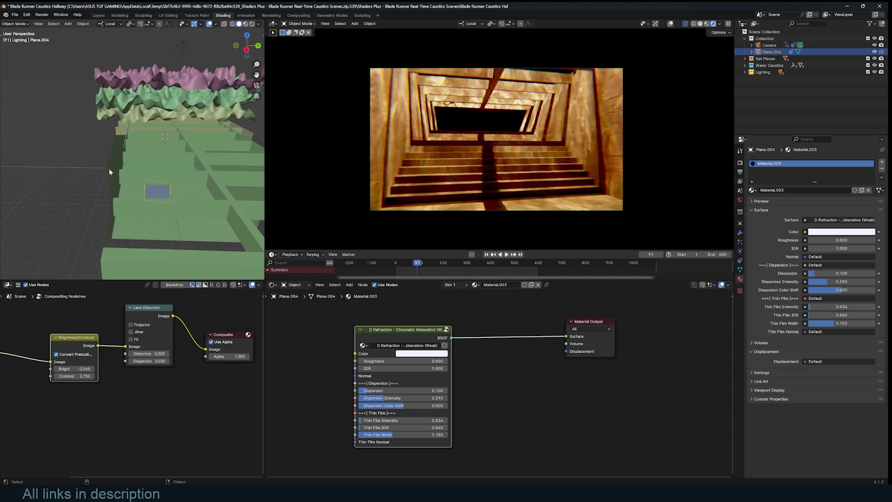
# Hide the wavy water caustics planes above the hallway one after another to compare the lighting.
pyautogui.click(205, 91)
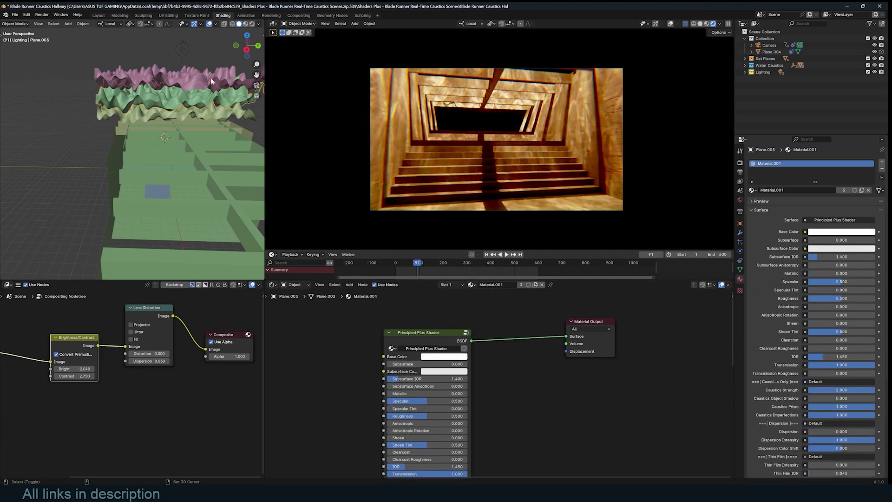
pyautogui.click(212, 100)
pyautogui.click(204, 118)
pyautogui.press('h')
pyautogui.click(190, 107)
pyautogui.press('h')
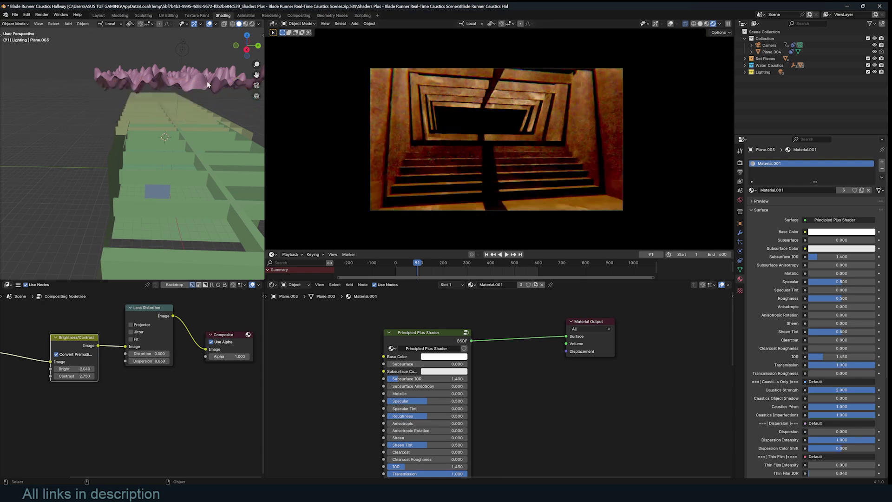
pyautogui.click(207, 84)
pyautogui.press('h')
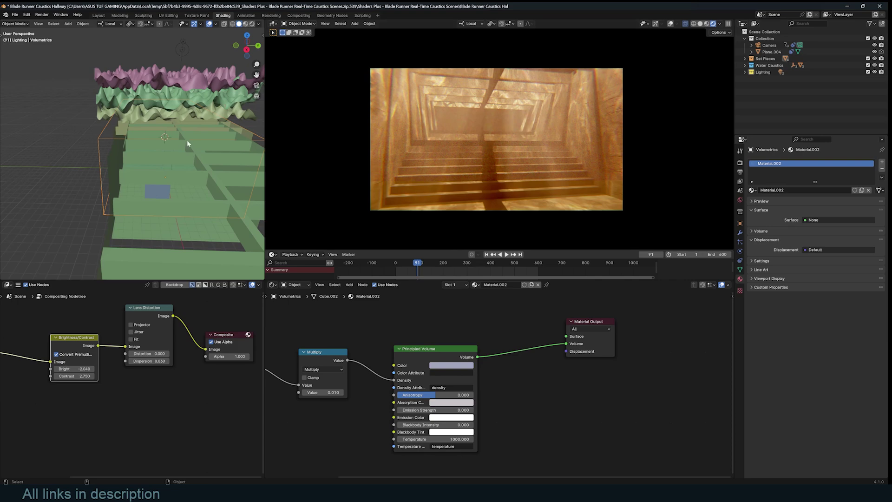
# Examine the nodes inside the Principled Plus Shader group on one of the lower wavy planes, and leave the group again.
pyautogui.moveTo(83, 144); pyautogui.dragTo(156, 123, button='middle')
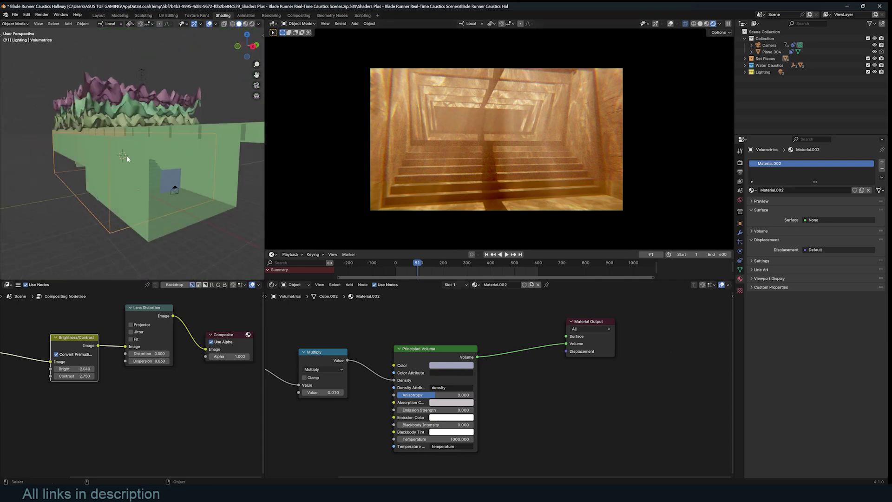
pyautogui.moveTo(127, 159); pyautogui.dragTo(224, 158, button='middle')
pyautogui.click(168, 110)
pyautogui.moveTo(468, 313); pyautogui.dragTo(494, 310, button='middle')
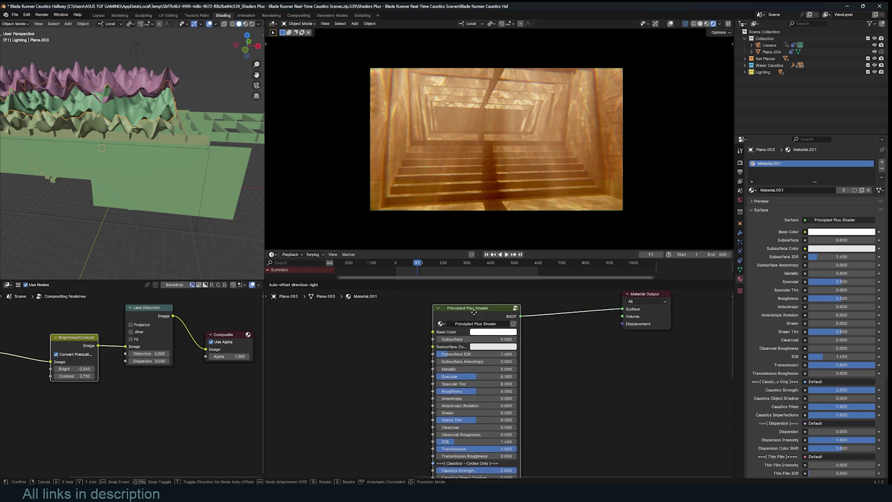
pyautogui.press('Tab')
pyautogui.scroll(-3, 483, 333)
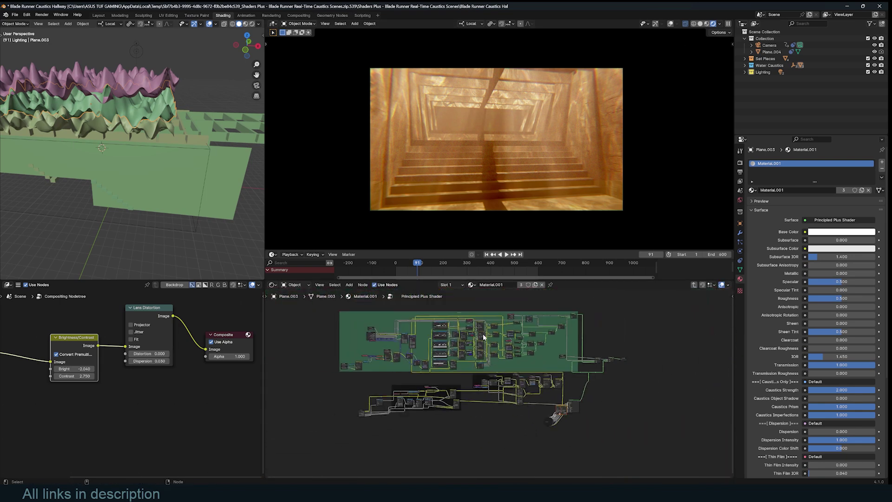
pyautogui.press('Tab')
pyautogui.scroll(3, 486, 350)
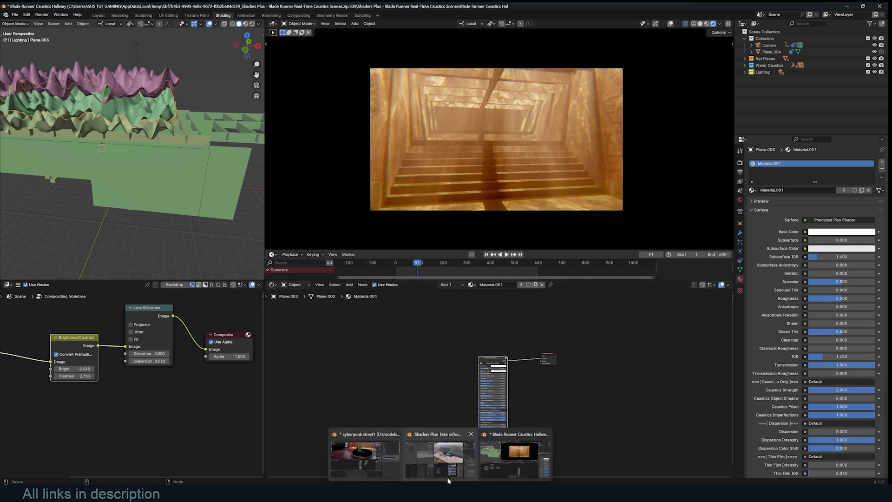
# Switch to the Blender window with the animated reflective caustics pool, select the water plane and play the animation briefly.
pyautogui.click(451, 474)
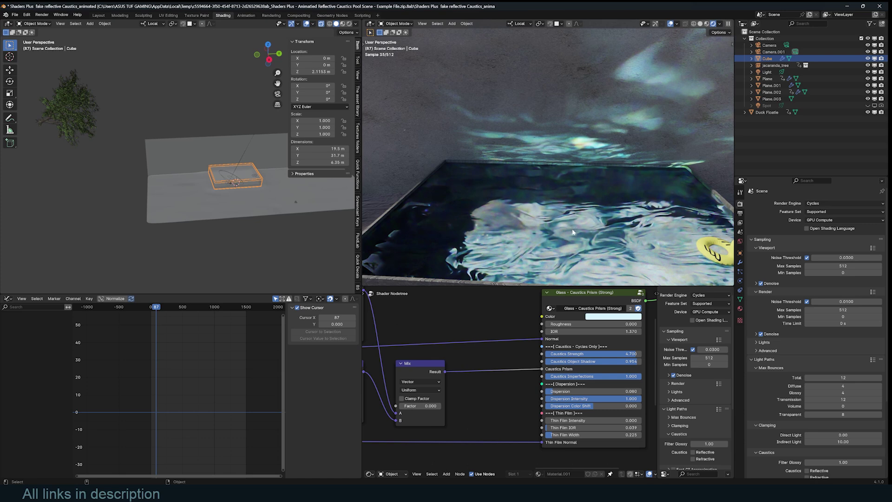
pyautogui.click(609, 223)
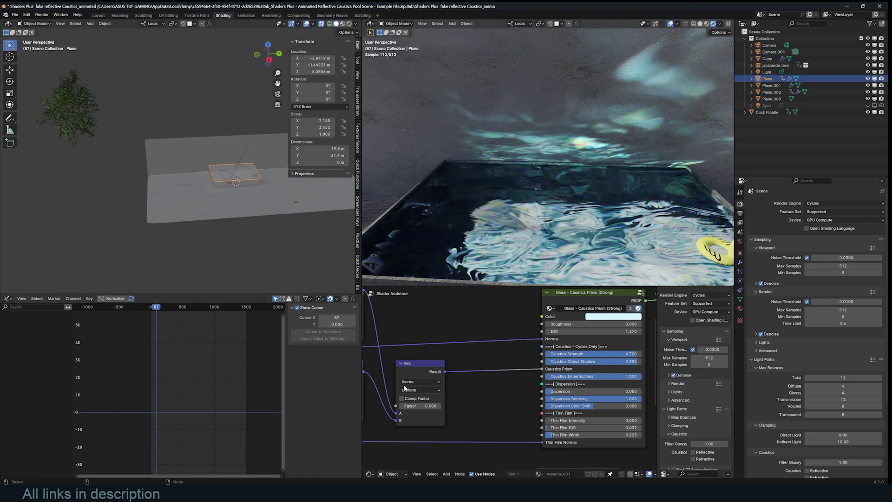
pyautogui.press('space')
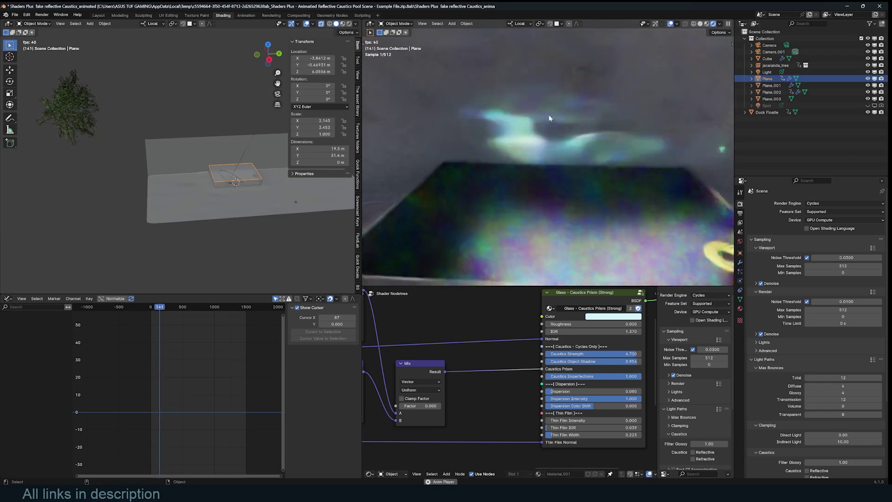
pyautogui.press('space')
pyautogui.scroll(-8, 524, 345)
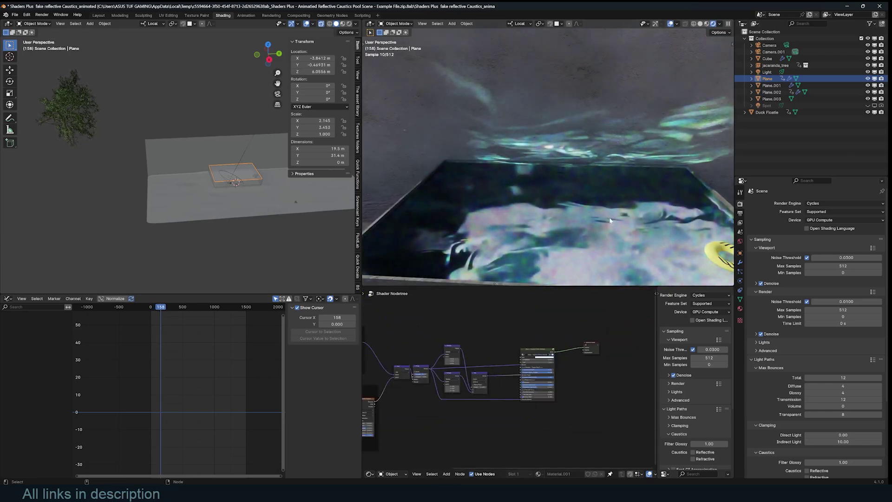
# Close the reflective caustics pool file without saving and switch to the window with the cyberpunk street1 scene.
pyautogui.click(880, 6)
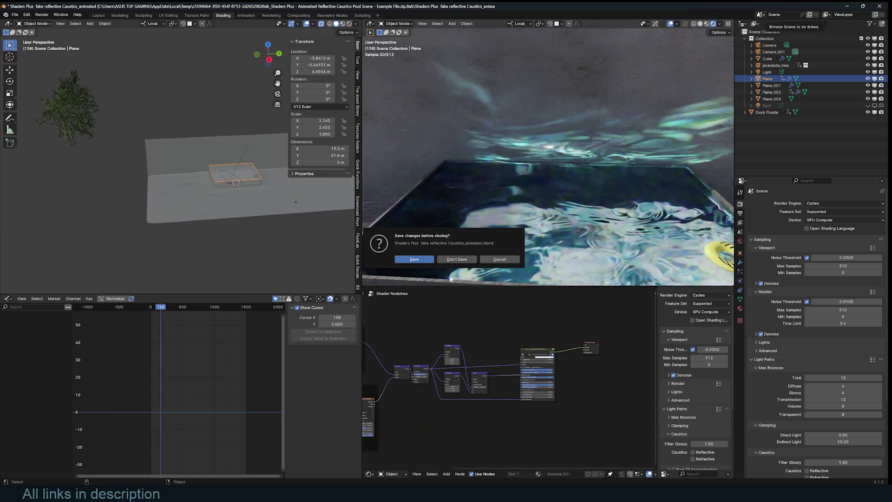
pyautogui.click(457, 258)
pyautogui.moveTo(407, 471)
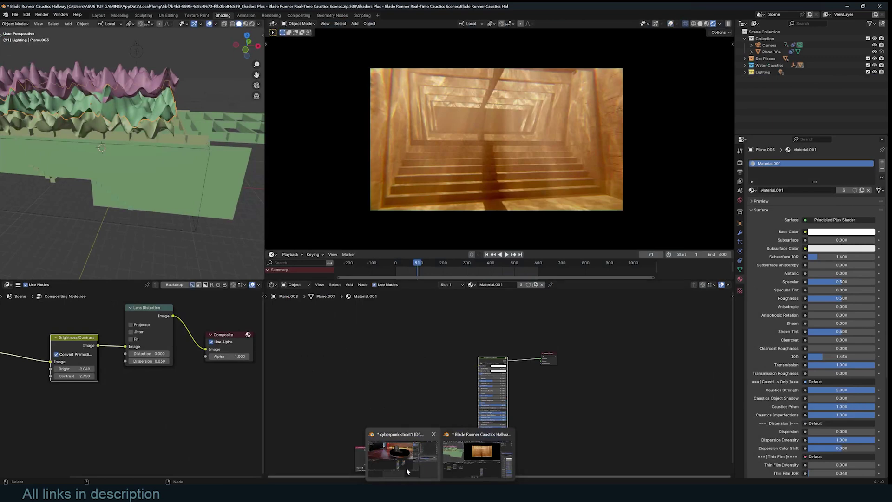